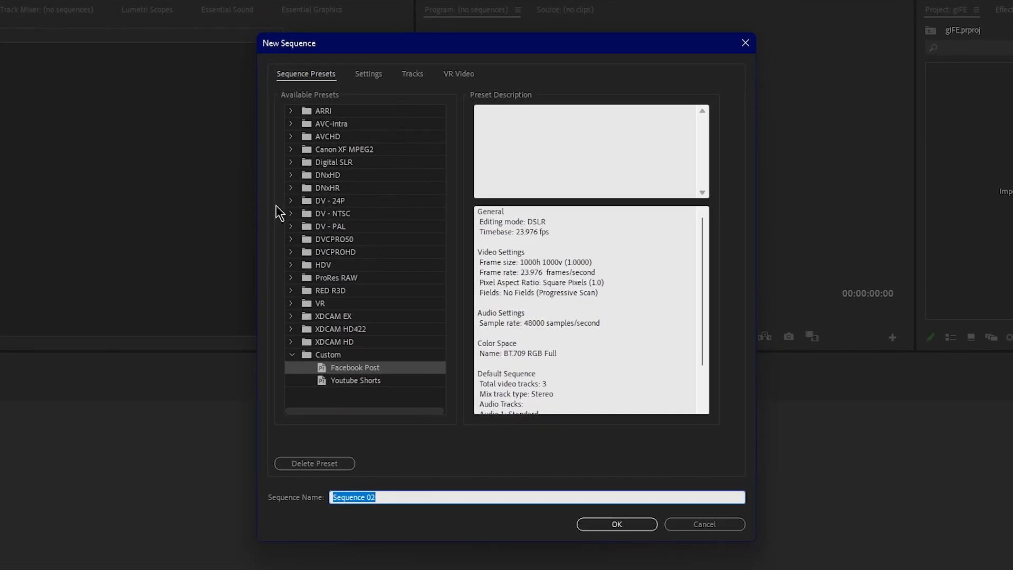
Choose the Digital SLR 1080p preset DSLR 1080p24 as the basis for the new sequence.
click(291, 163)
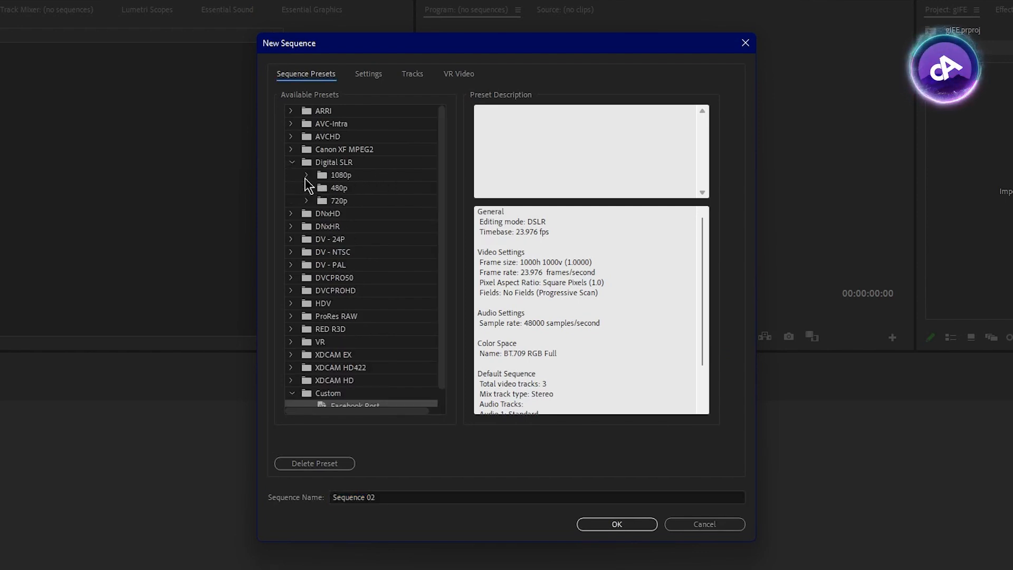
click(307, 175)
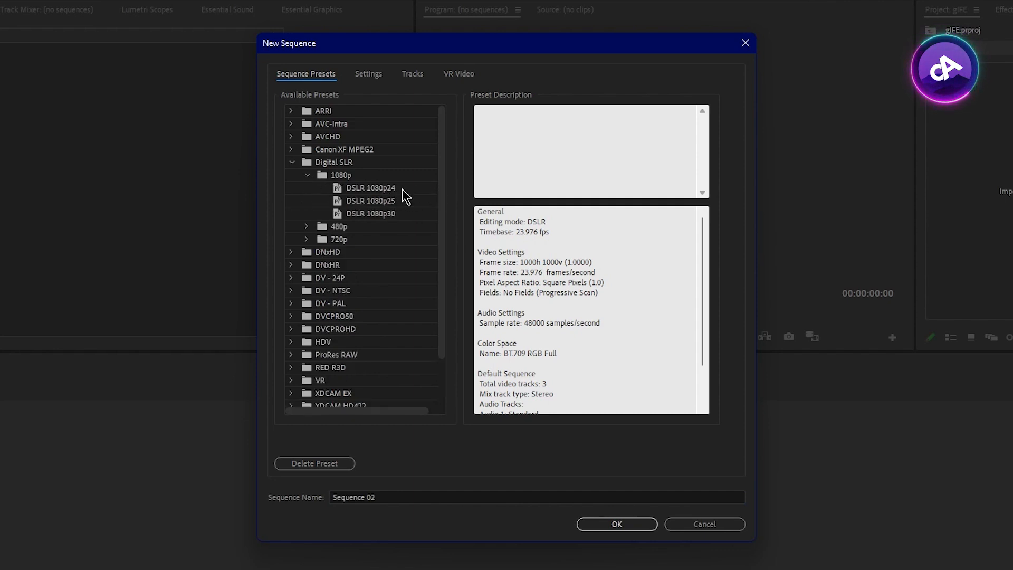
click(368, 187)
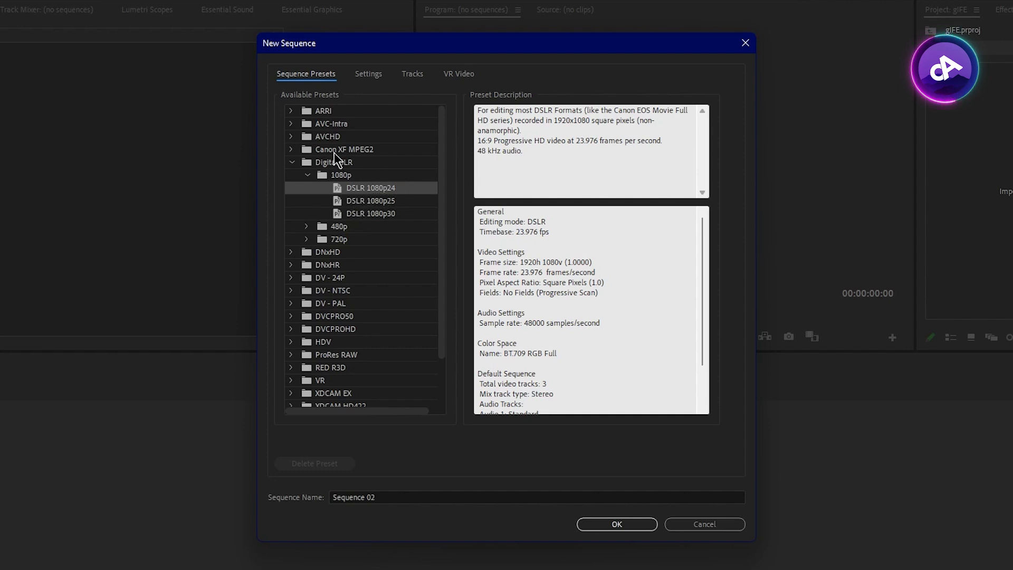
Set the new sequence's vertical frame size to 1920 for a square format and create the sequence.
click(373, 77)
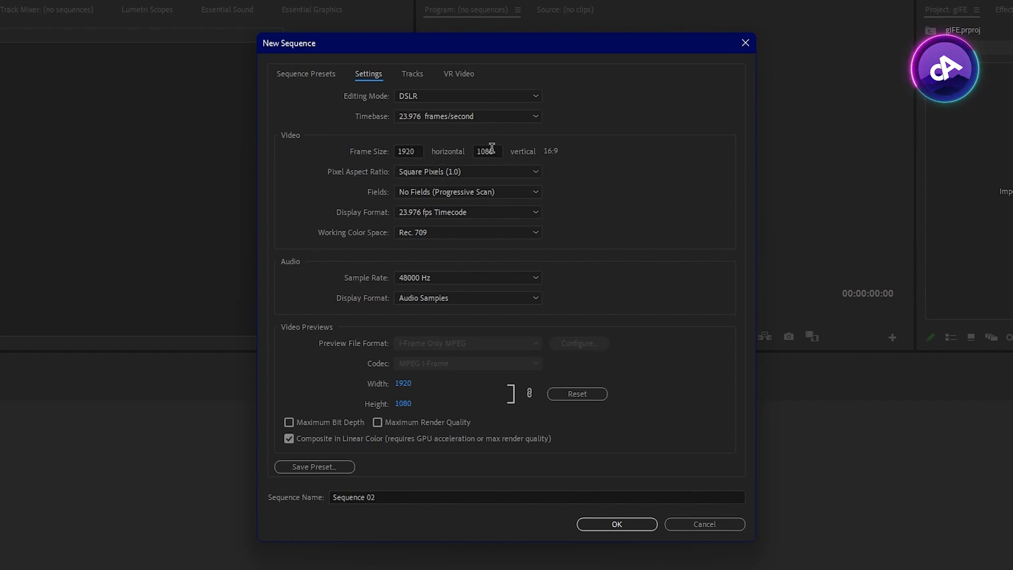
drag(496, 149, 464, 153)
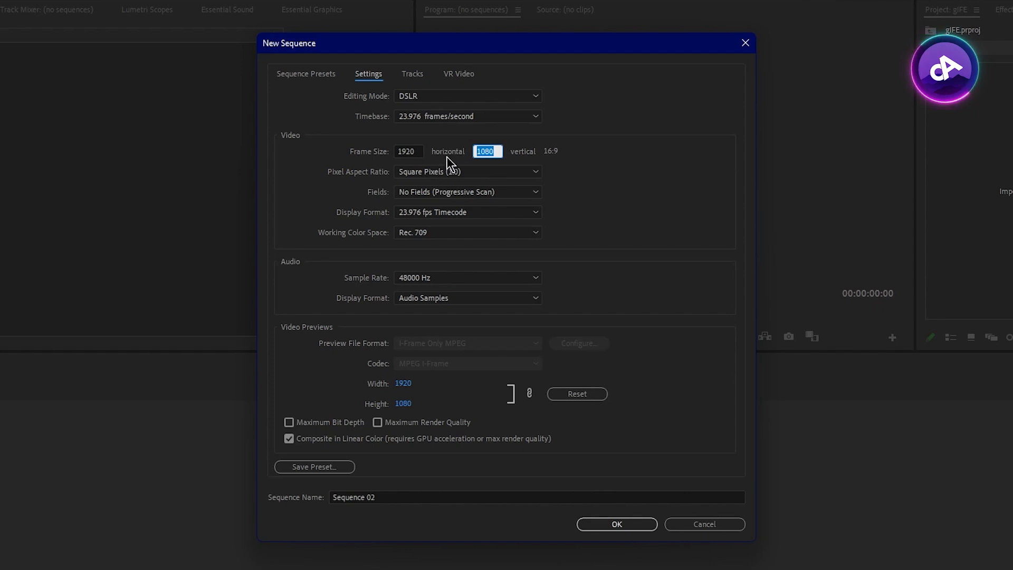
text(1920)
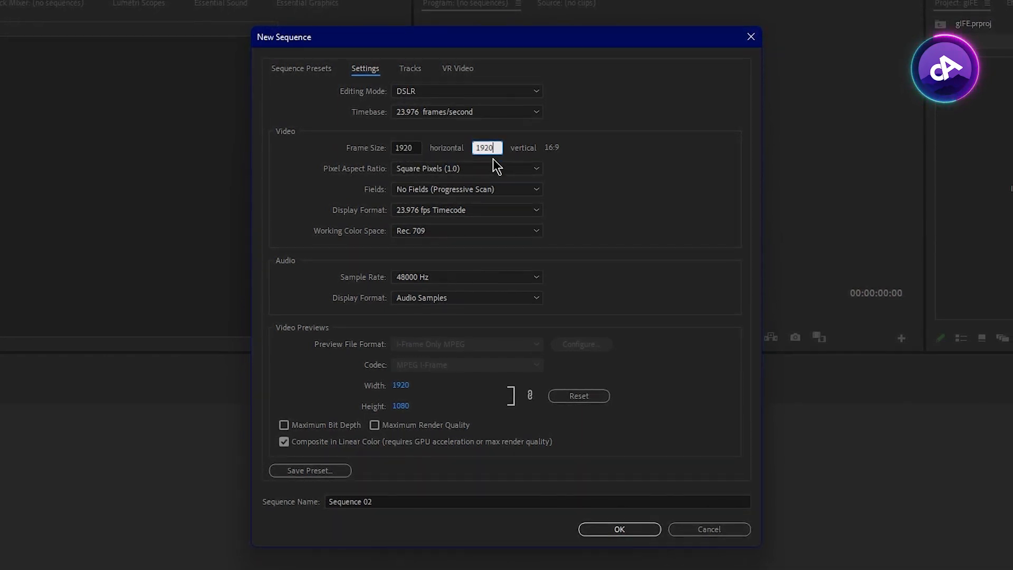
click(606, 156)
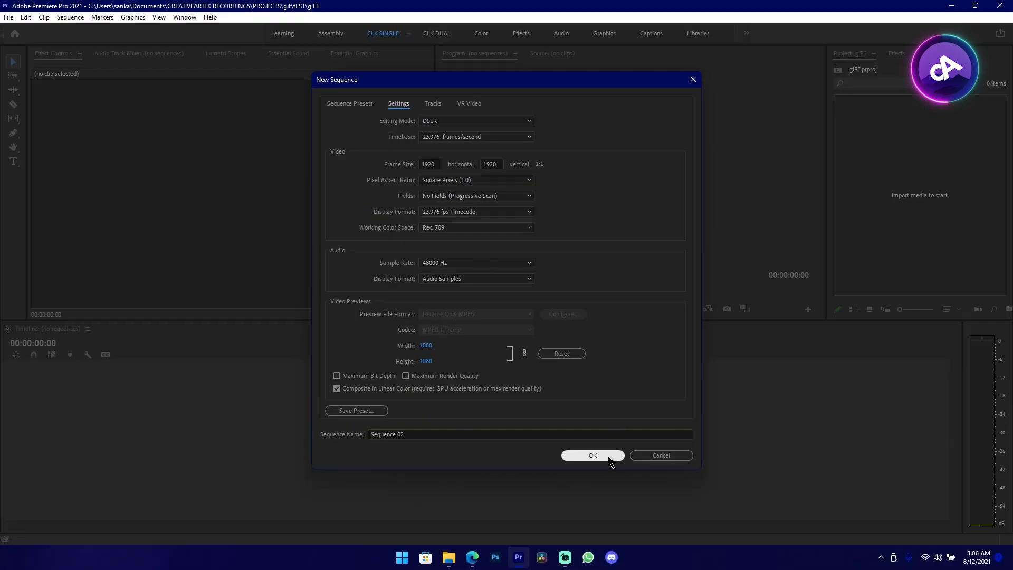
click(609, 455)
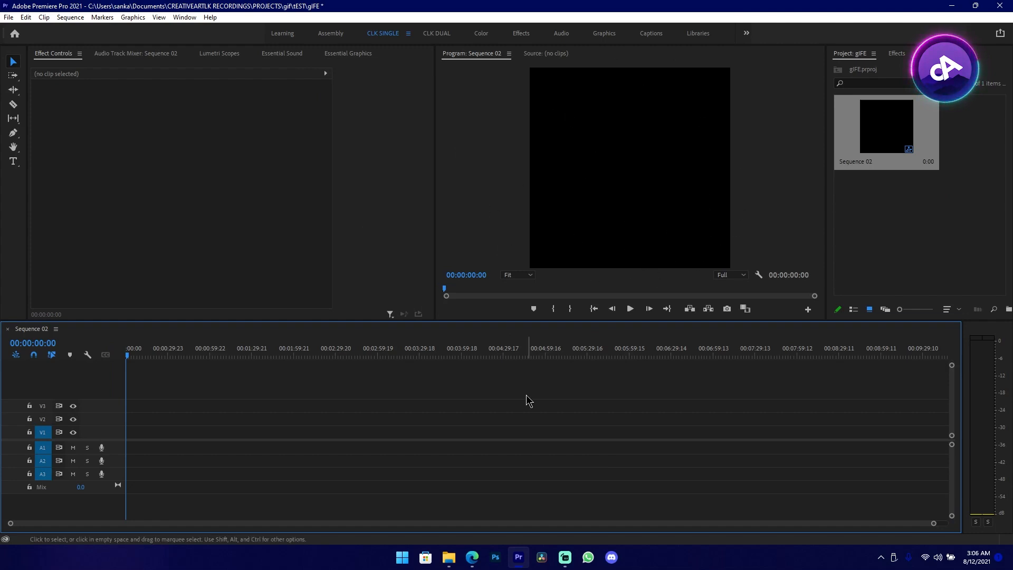
Import YT Shorts 06 from the Render Outs folder and place it on track V1, keeping the existing sequence settings.
click(448, 557)
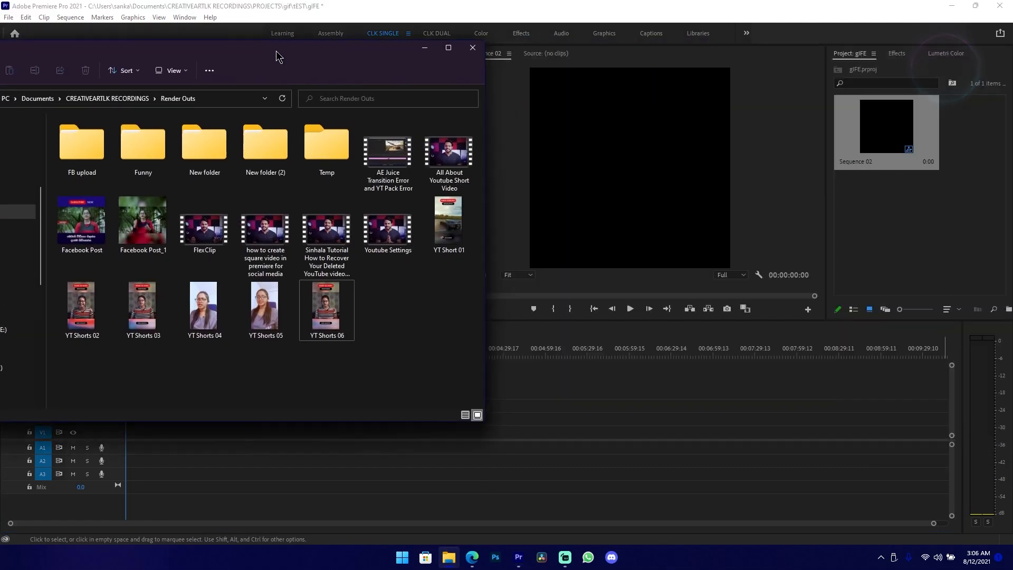
drag(279, 56, 445, 31)
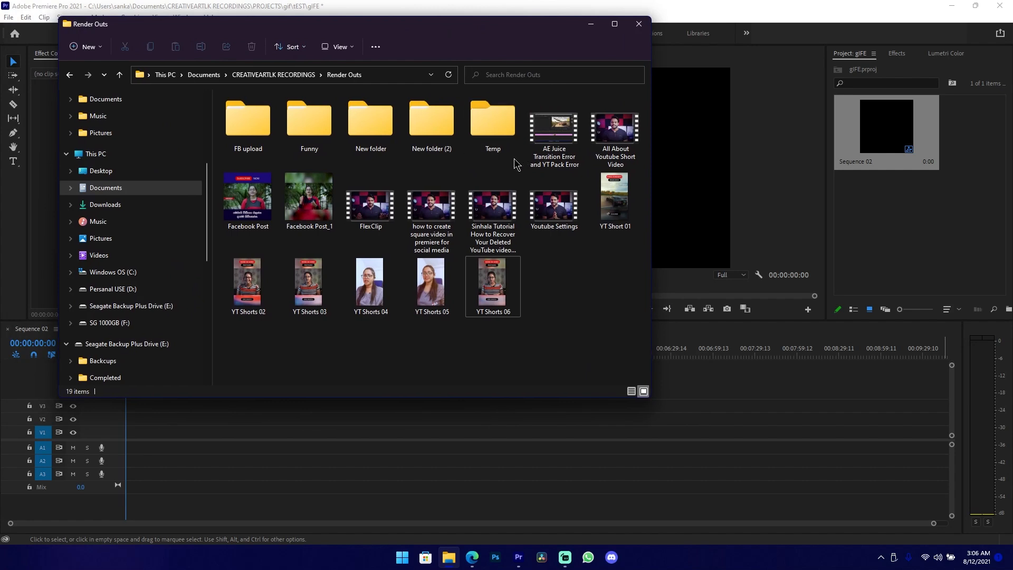
drag(496, 293, 908, 246)
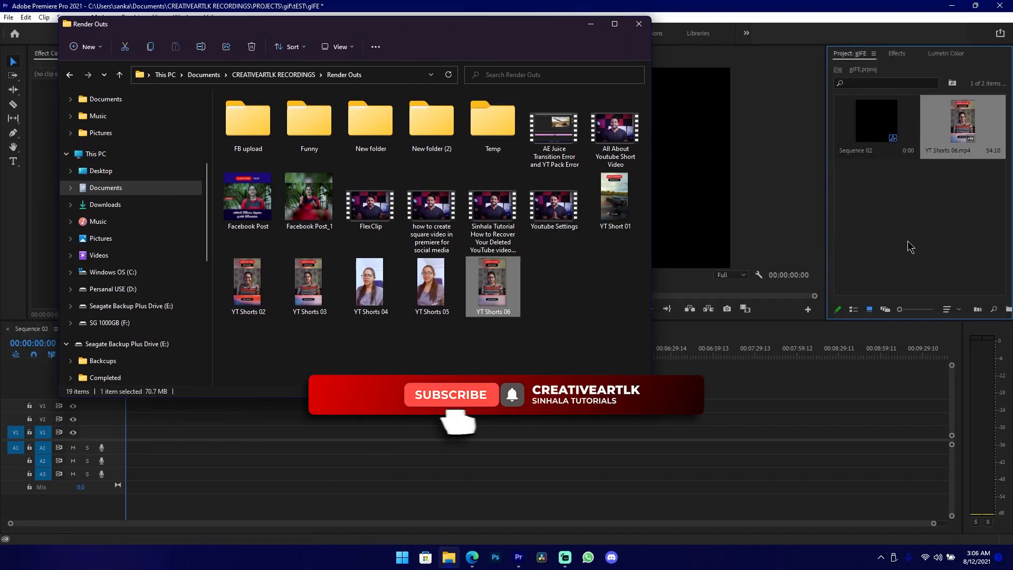
click(908, 246)
drag(969, 123, 305, 434)
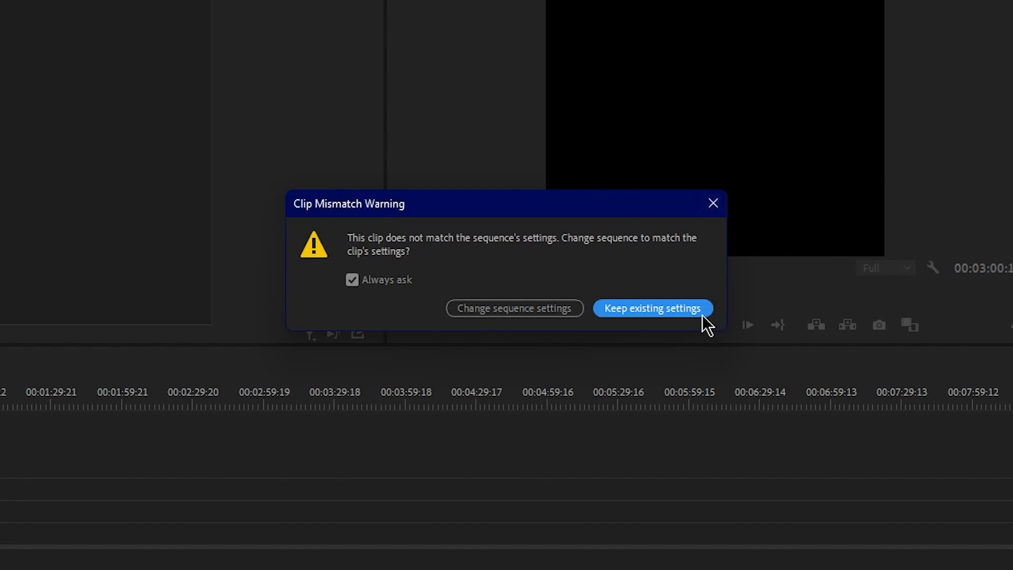
click(700, 311)
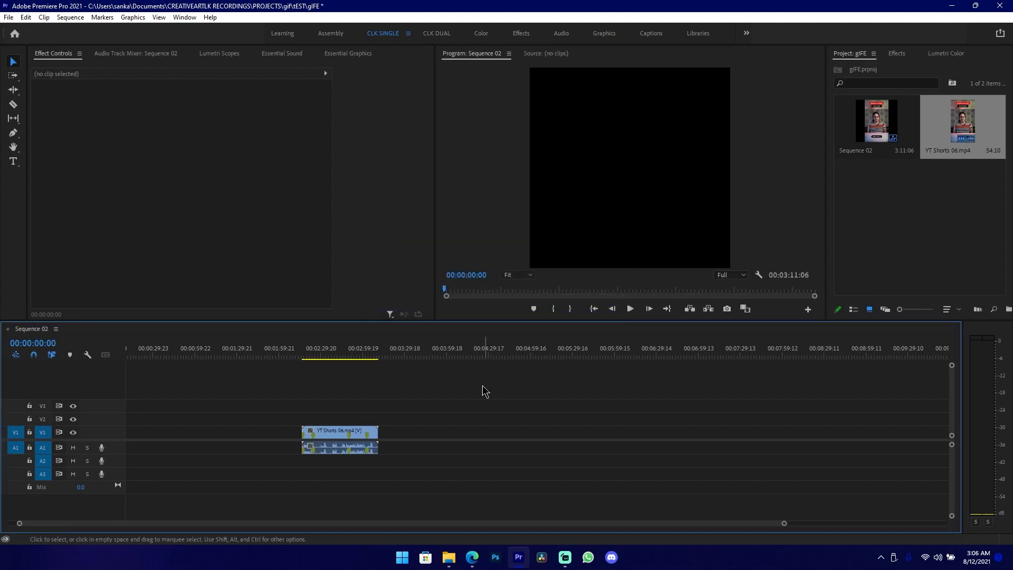
Unlink the YT Shorts 06 clip's audio from its video and delete the audio from track A1.
drag(443, 391, 253, 481)
drag(269, 389, 501, 480)
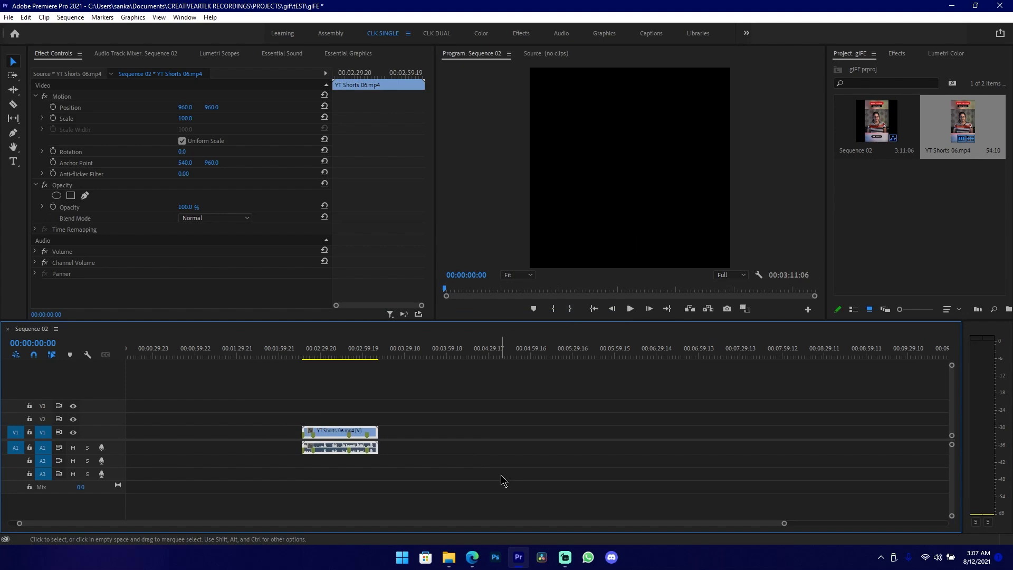
key(ctrl+l)
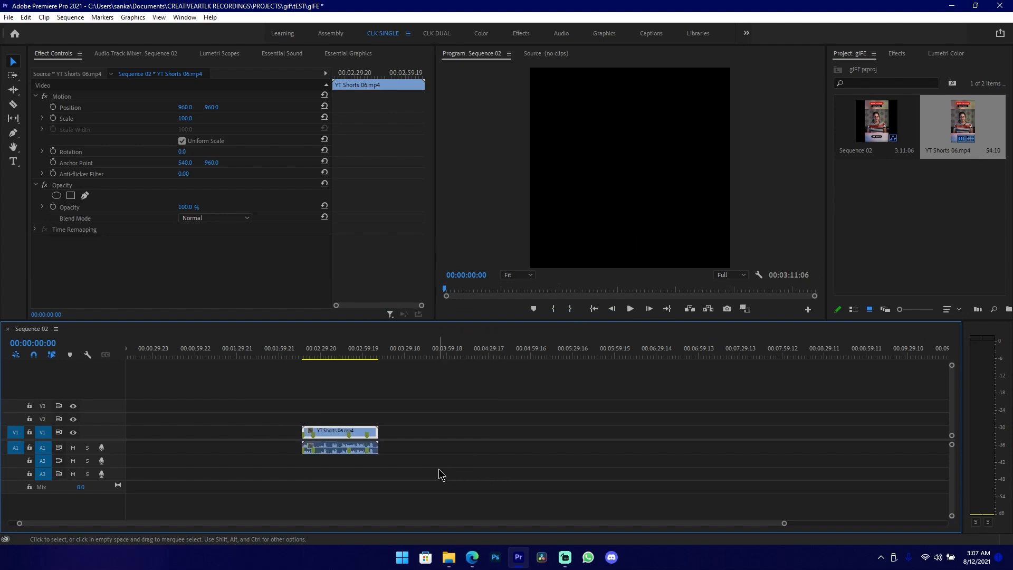
drag(411, 447, 226, 484)
key(Delete)
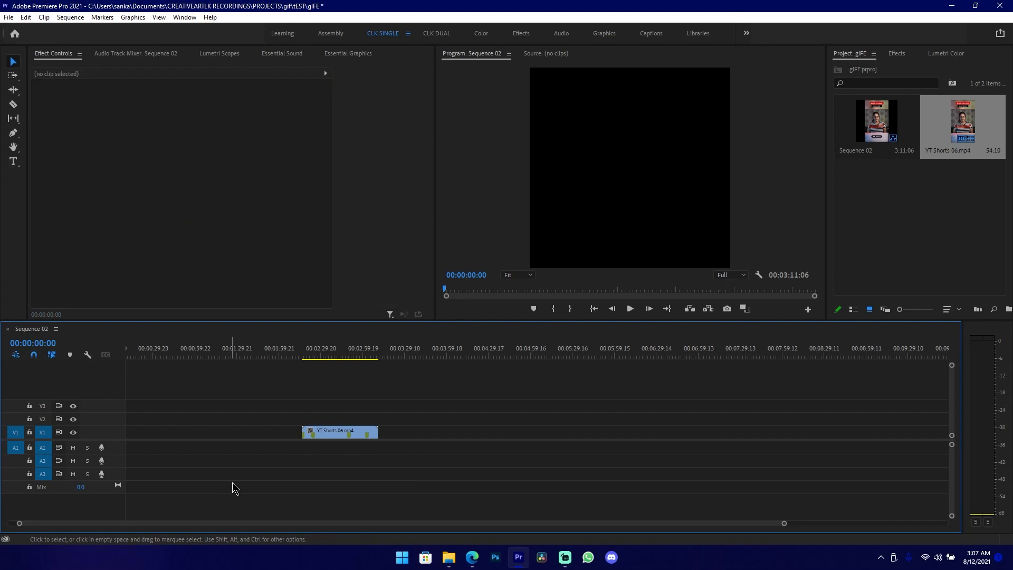
Move the YT Shorts 06 clip to the start of the sequence and expand track V1 to show its thumbnail.
drag(339, 440, 140, 441)
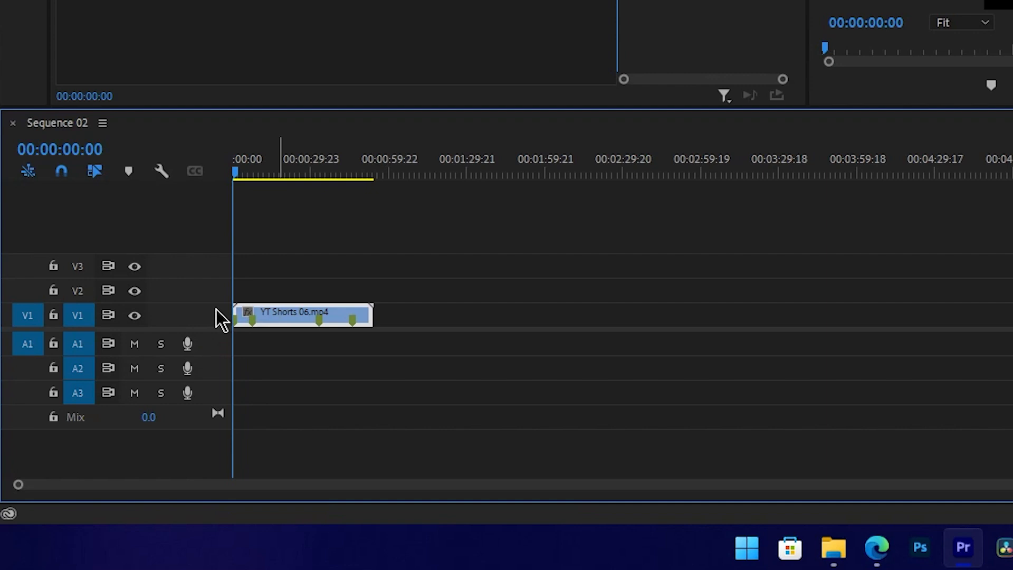
double_click(216, 310)
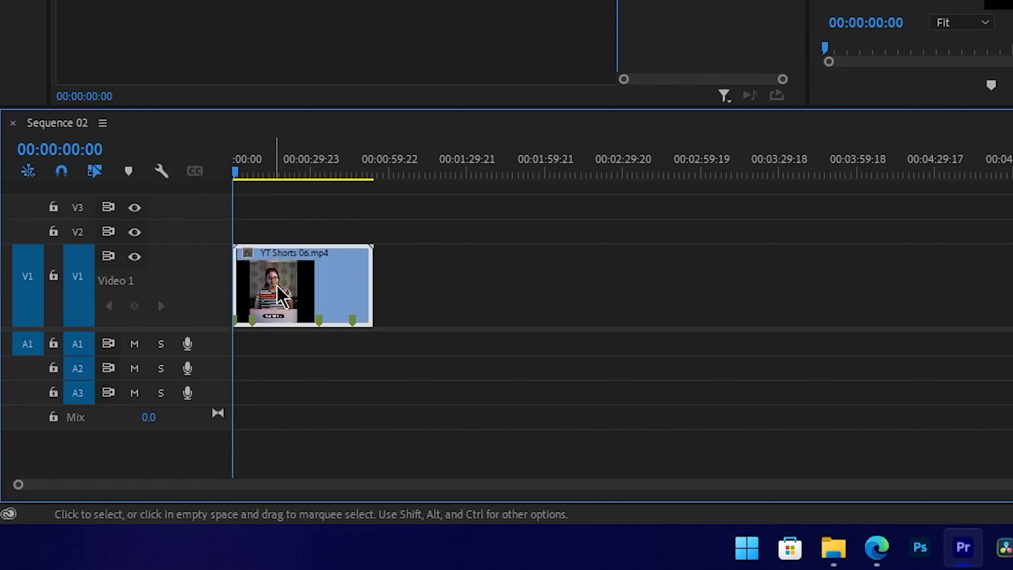
scroll(315, 289, up, 8)
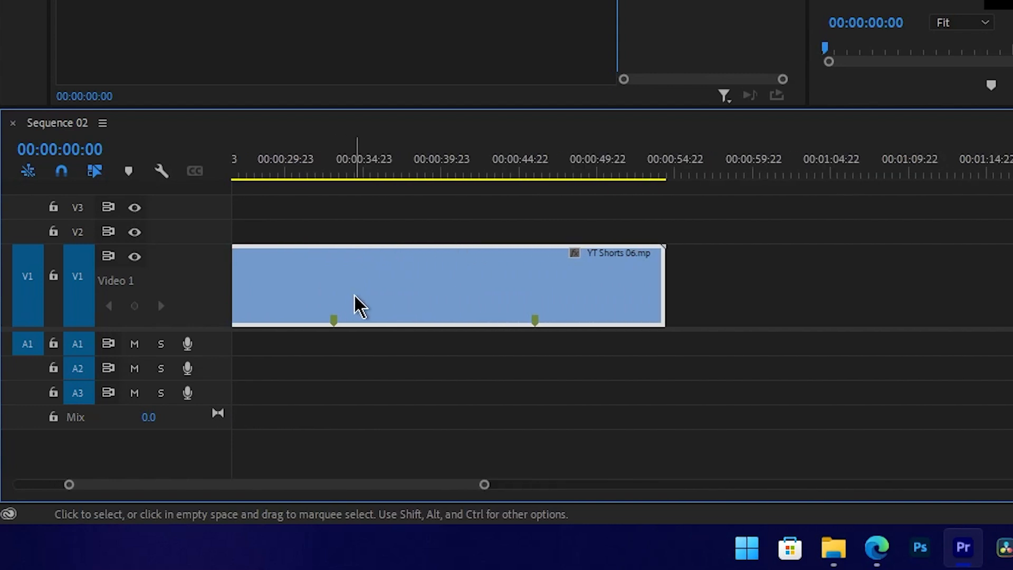
scroll(359, 298, up, 5)
scroll(388, 290, down, 7)
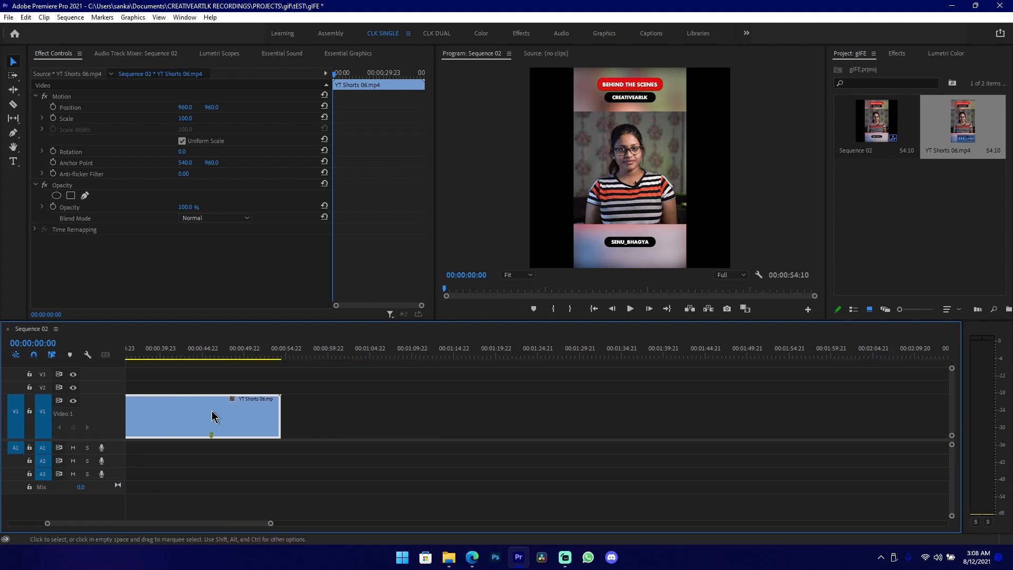
scroll(212, 417, up, 7)
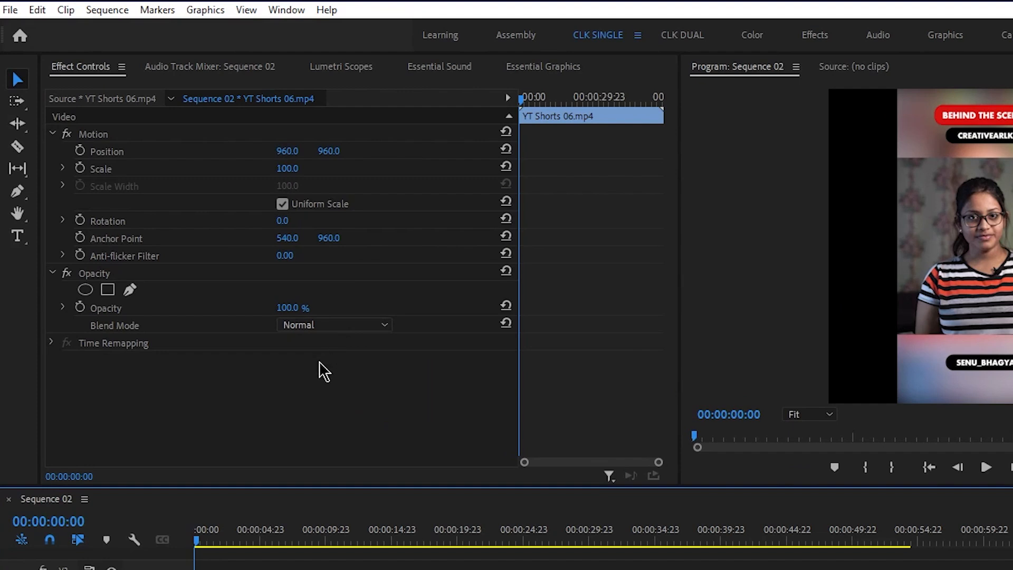
click(299, 17)
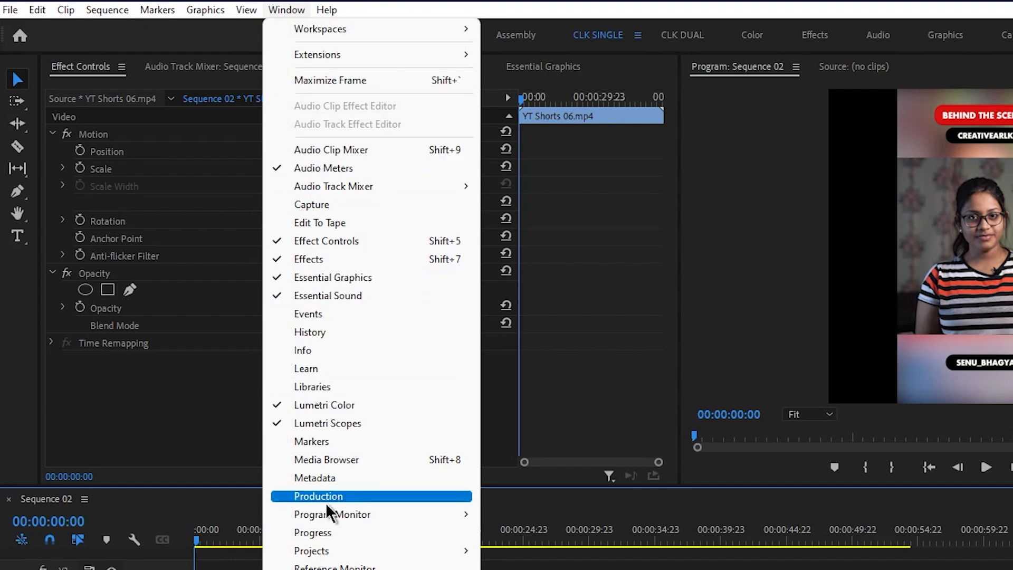
click(204, 441)
click(316, 568)
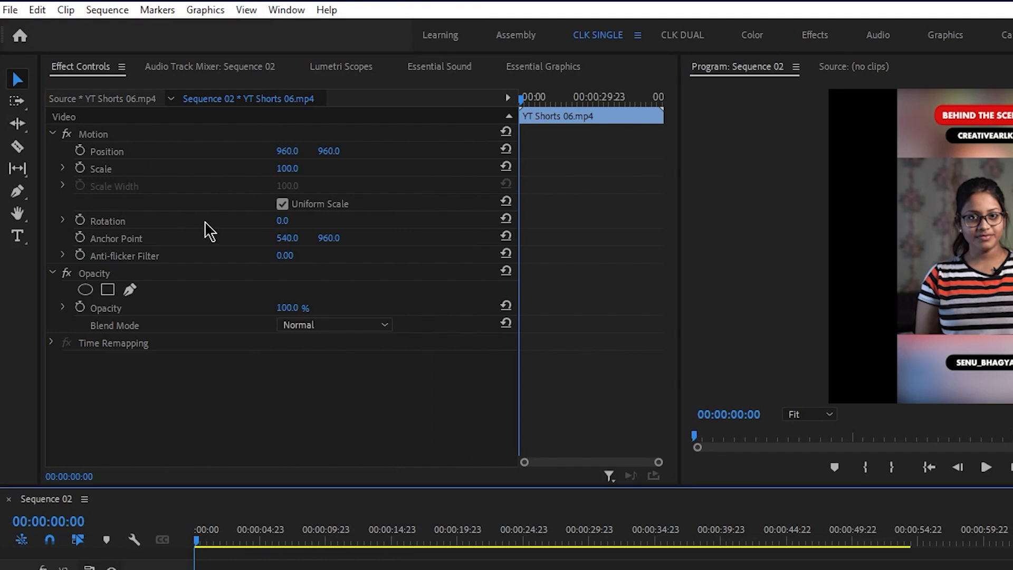
Set the clip's Motion scale to 185 so the footage fills the square frame.
click(135, 138)
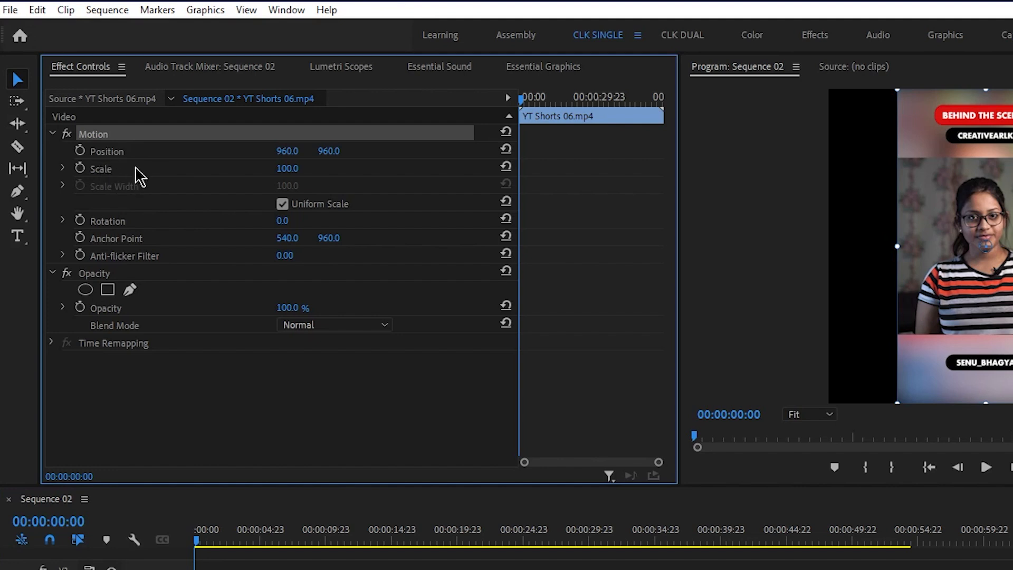
click(119, 168)
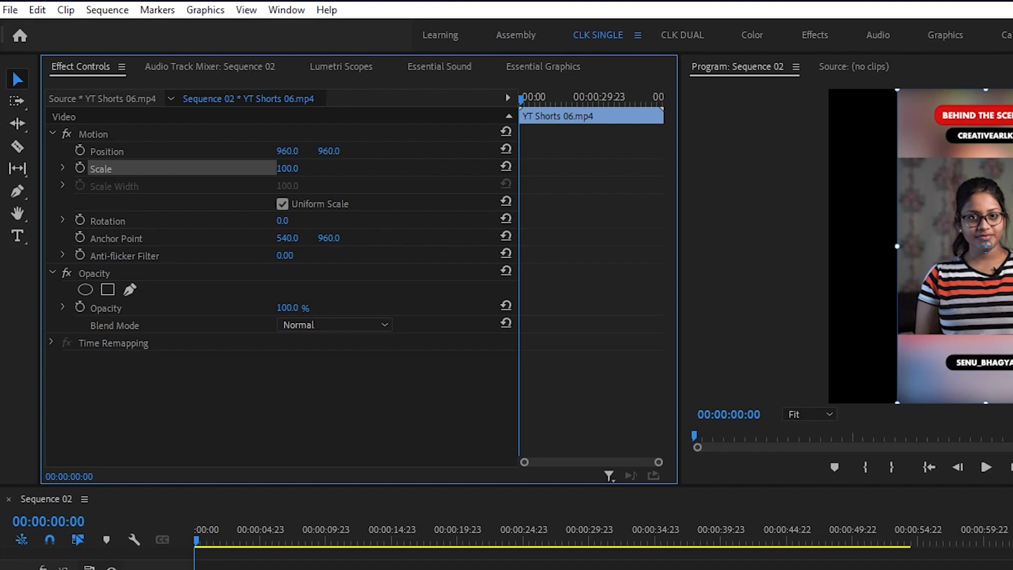
drag(287, 168, 333, 168)
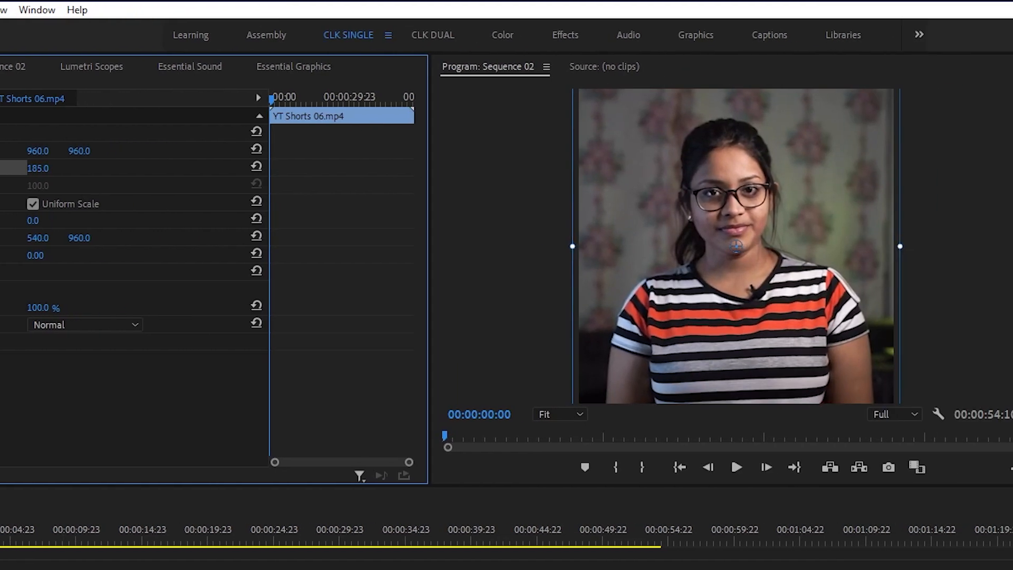
drag(82, 167, 83, 168)
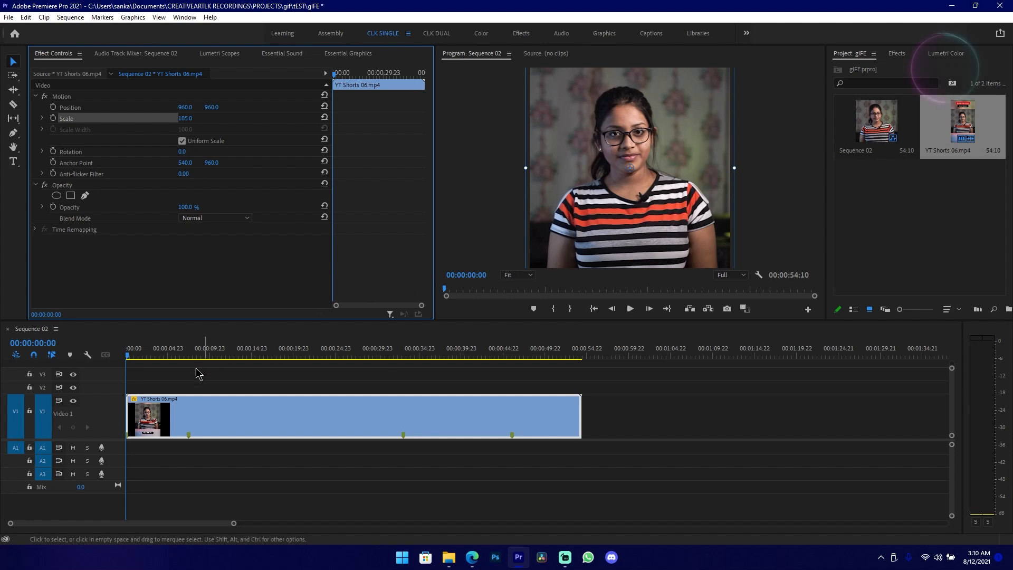
Cut the clip at 00:00:06:19, removing the portion before it, and move the remainder to the start of the sequence.
drag(136, 360, 163, 356)
click(183, 357)
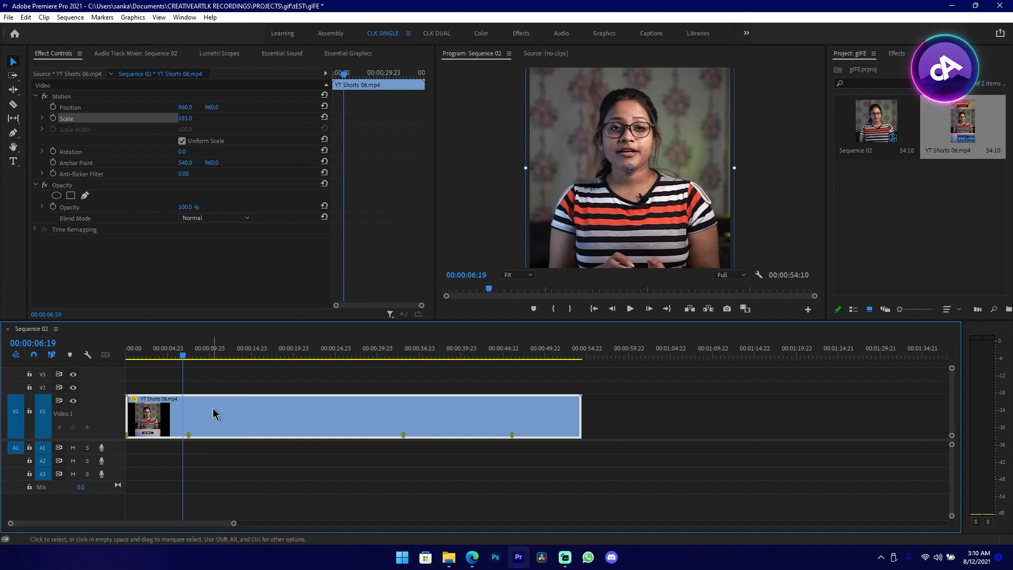
key(ctrl+k)
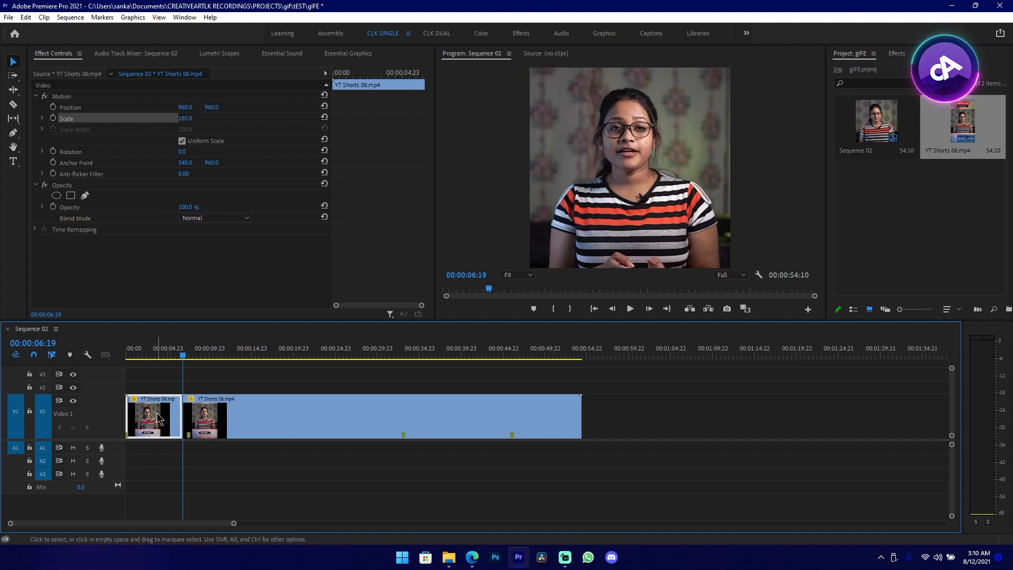
key(Delete)
drag(296, 430, 217, 435)
Split the clip at 00:00:05:16 and delete everything after the cut.
mouse_move(185, 357)
mouse_down()
mouse_move(146, 363)
mouse_move(174, 368)
mouse_up()
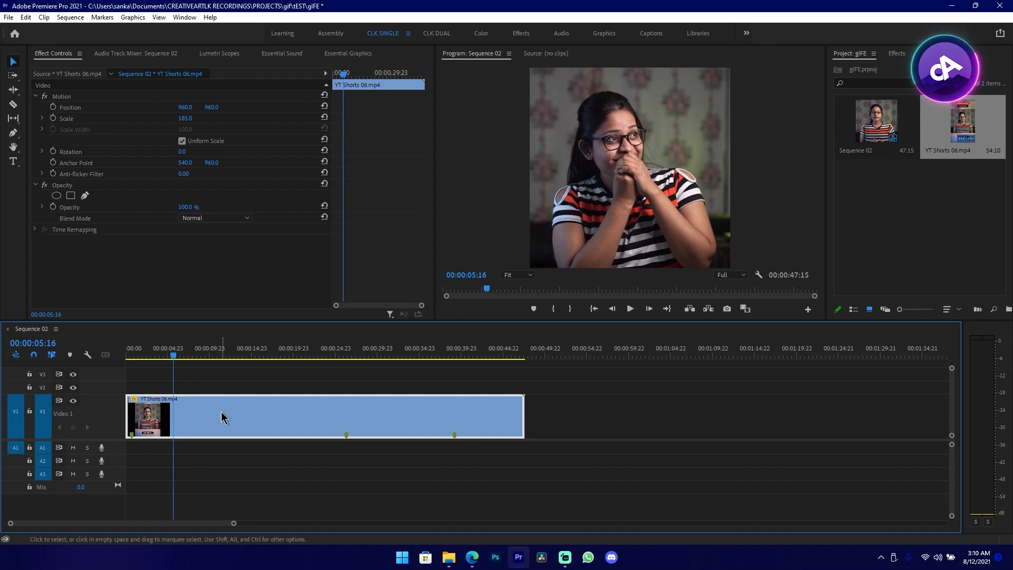
key(ctrl+k)
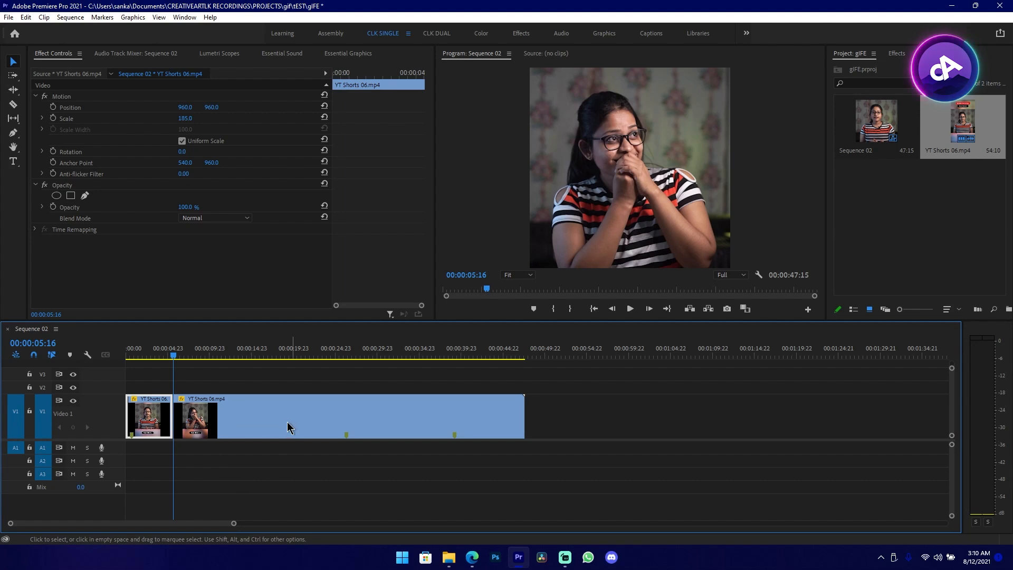
drag(268, 431, 445, 420)
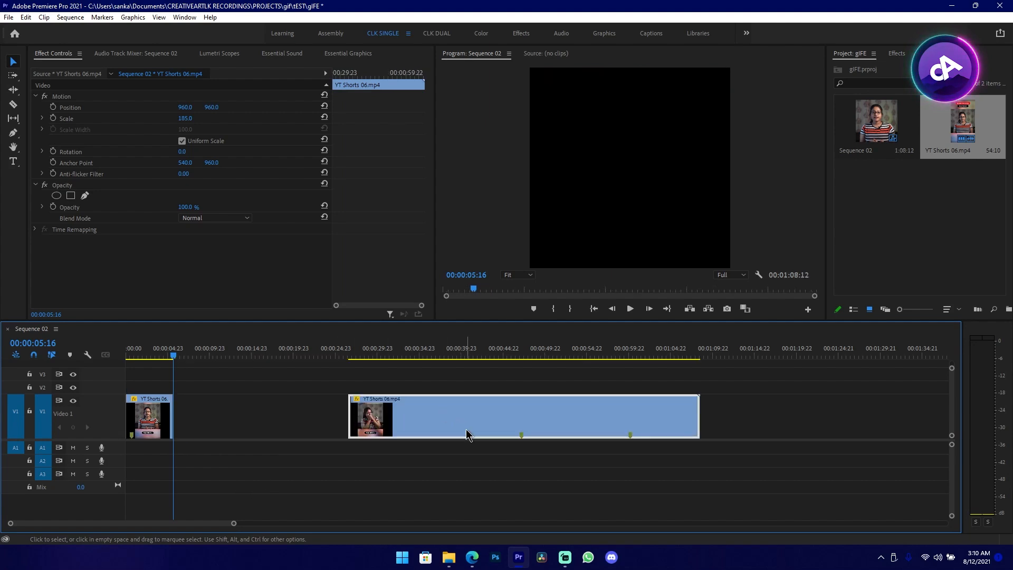
key(Delete)
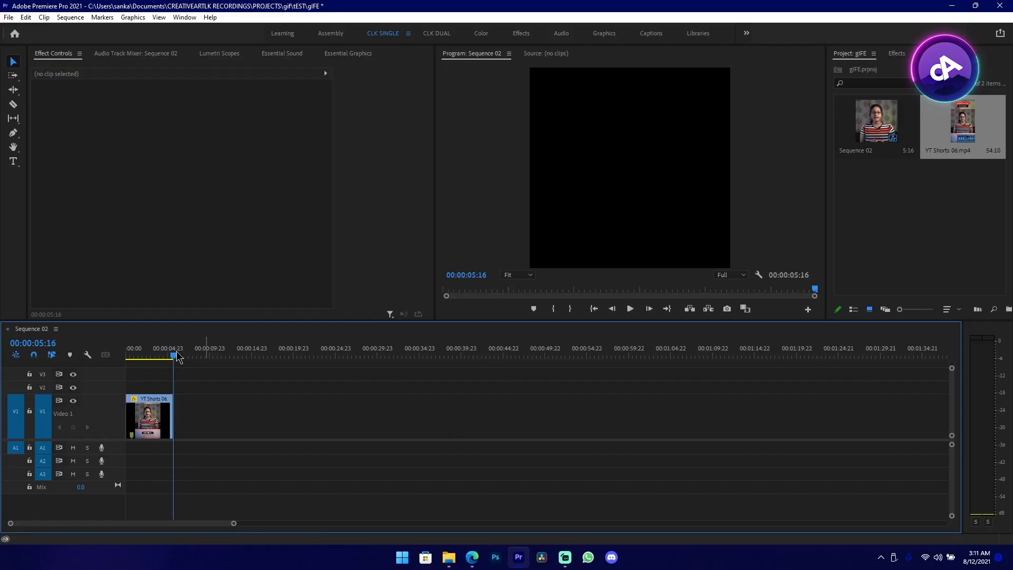
Mark the sequence's In point at 00:00:00:00.
drag(175, 353, 131, 359)
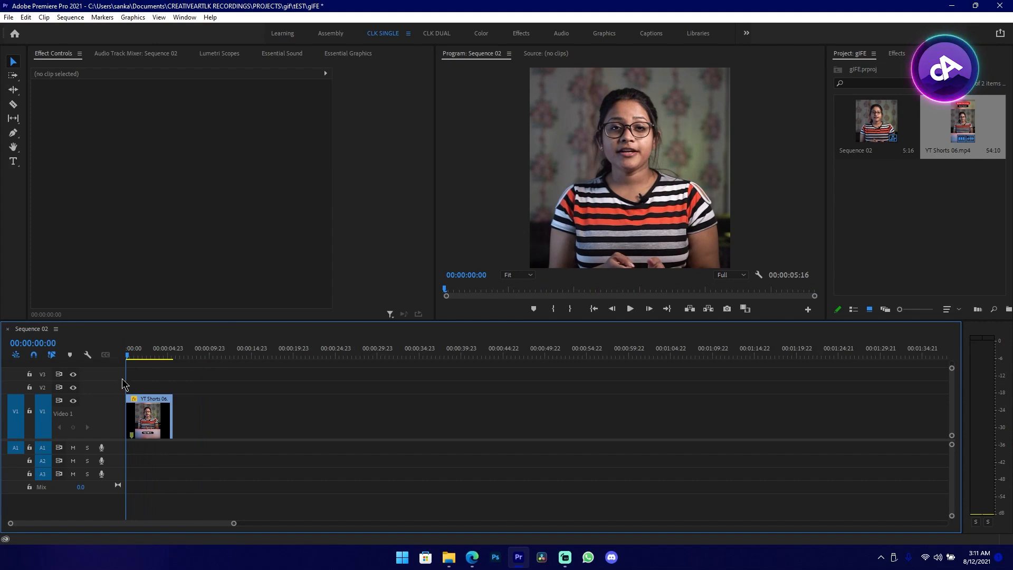
key(i)
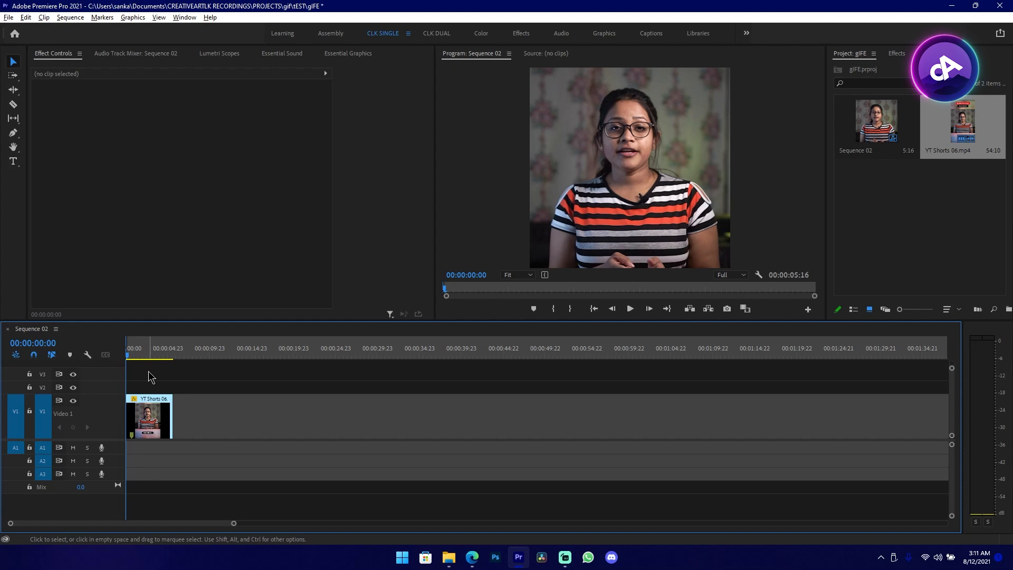
Mark the sequence's Out point at the end of the clip.
drag(201, 351, 156, 360)
key(o)
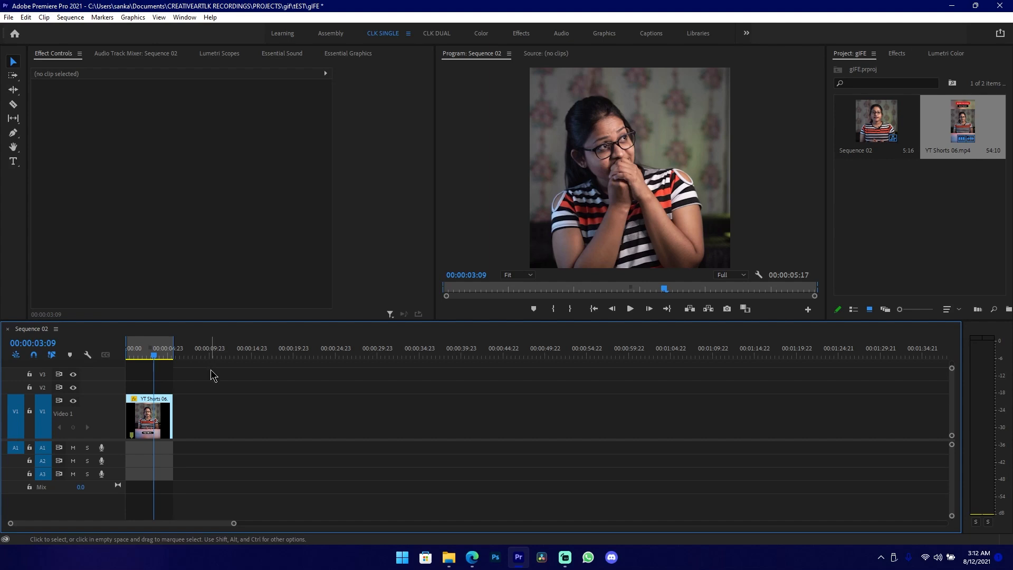
key(ctrl+m)
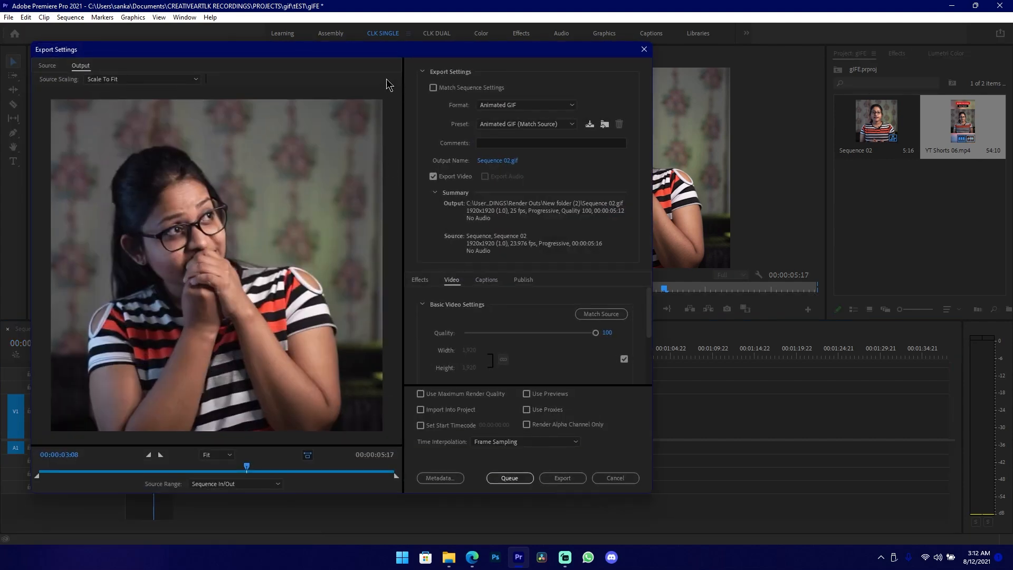
drag(389, 50, 451, 55)
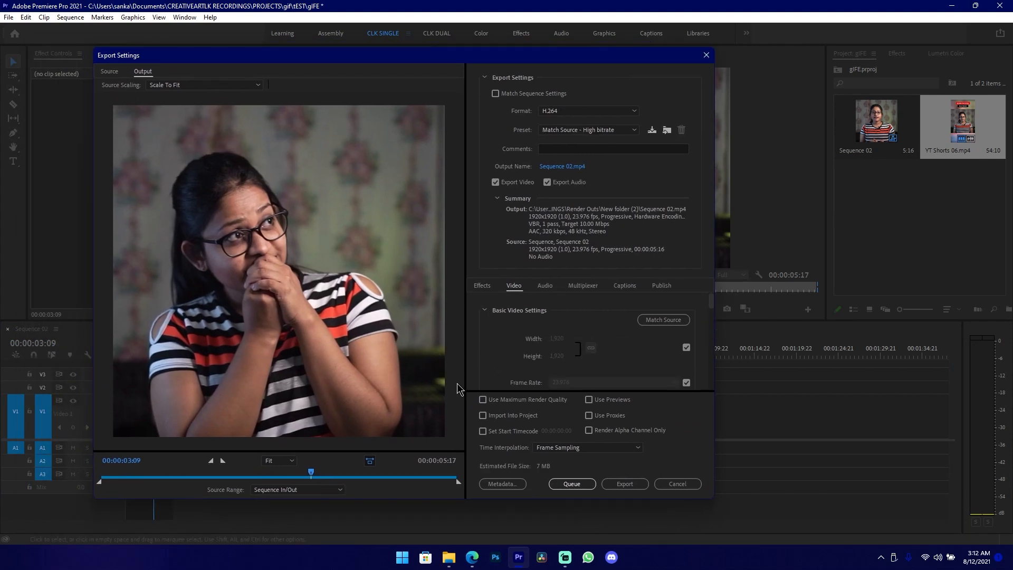
key(Escape)
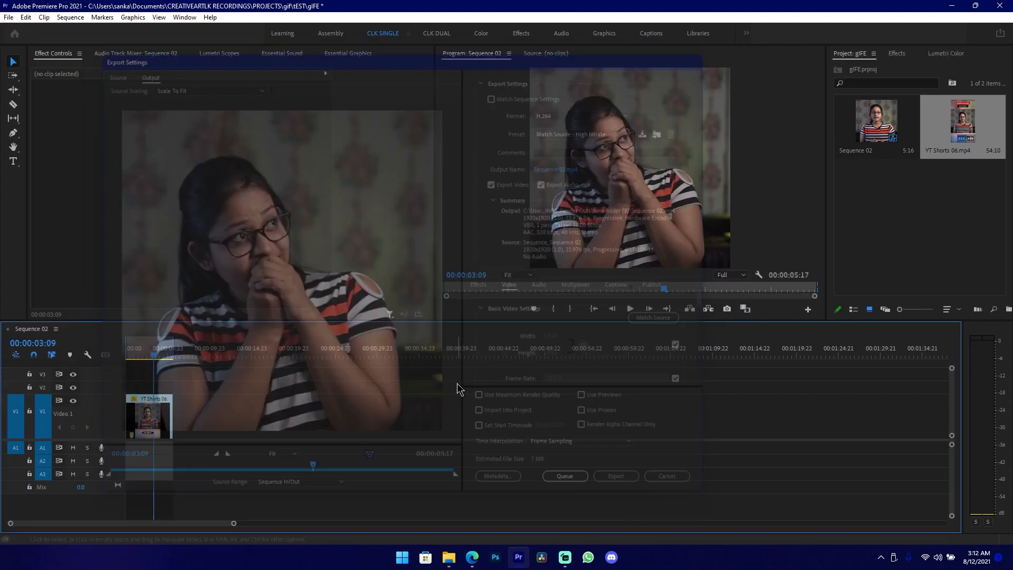
Open the media export settings and choose the Animated GIF format with the Animated GIF (Match Source) preset.
click(9, 17)
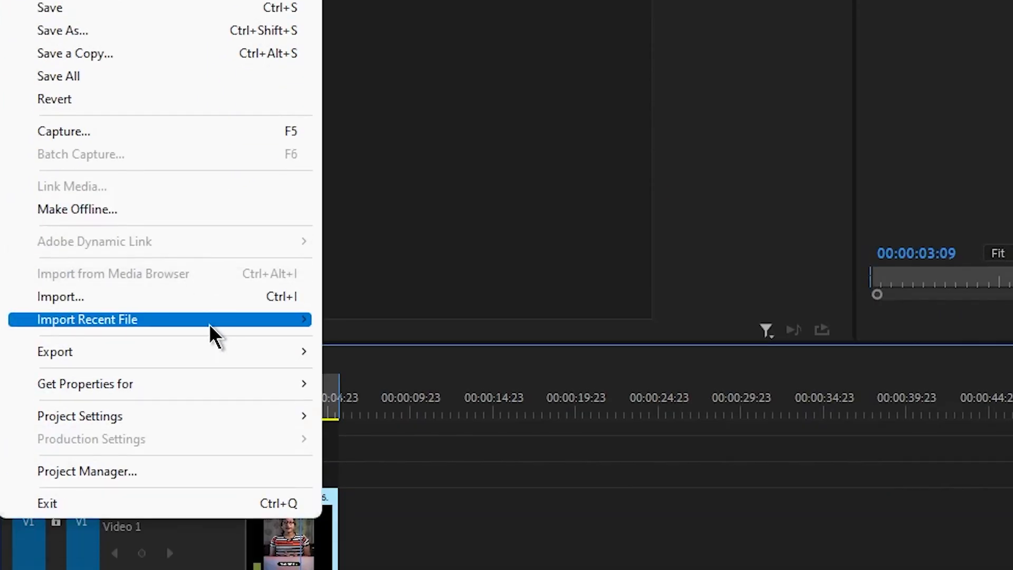
mouse_move(218, 349)
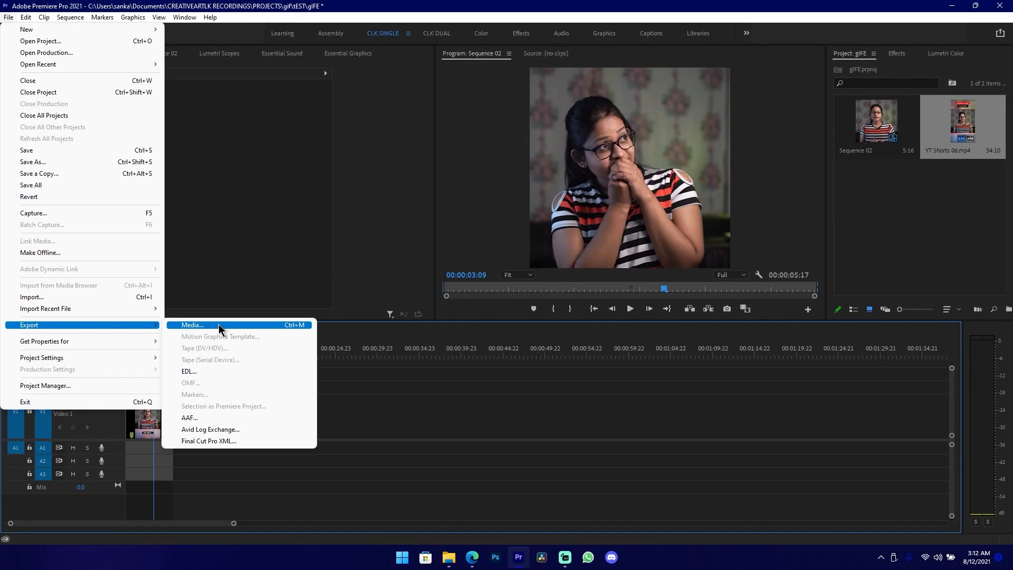
click(409, 353)
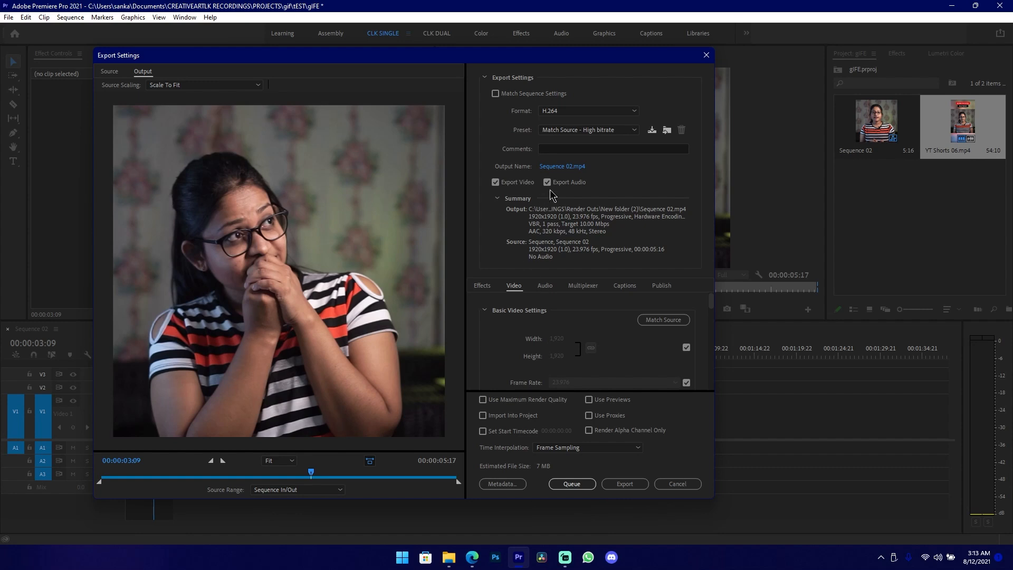
click(585, 111)
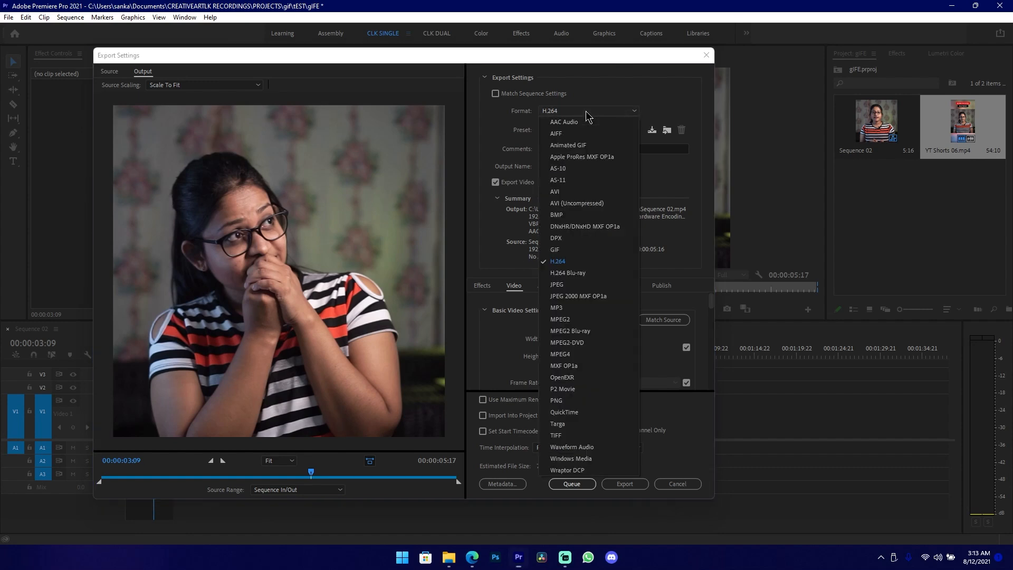
click(594, 146)
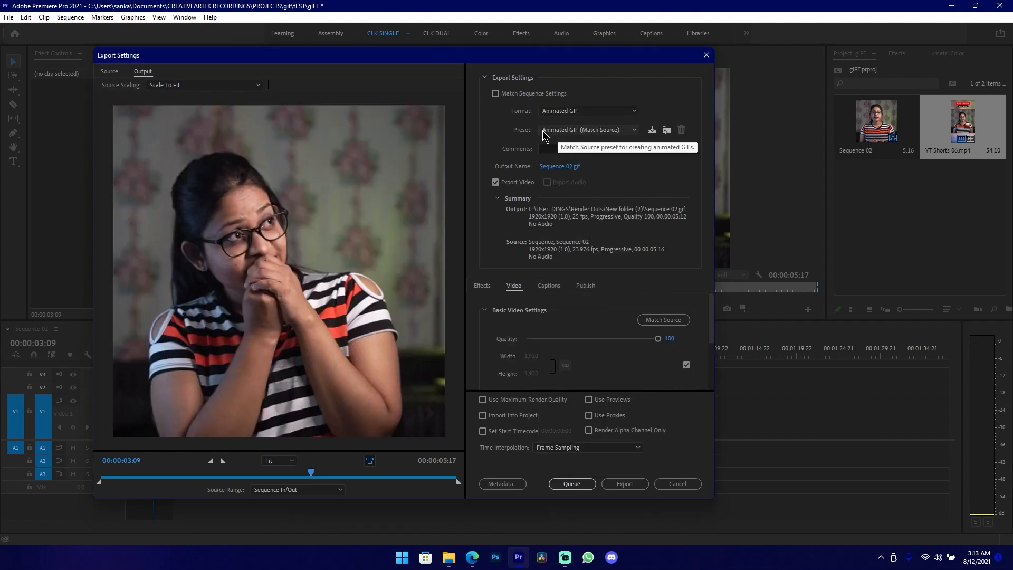
click(585, 131)
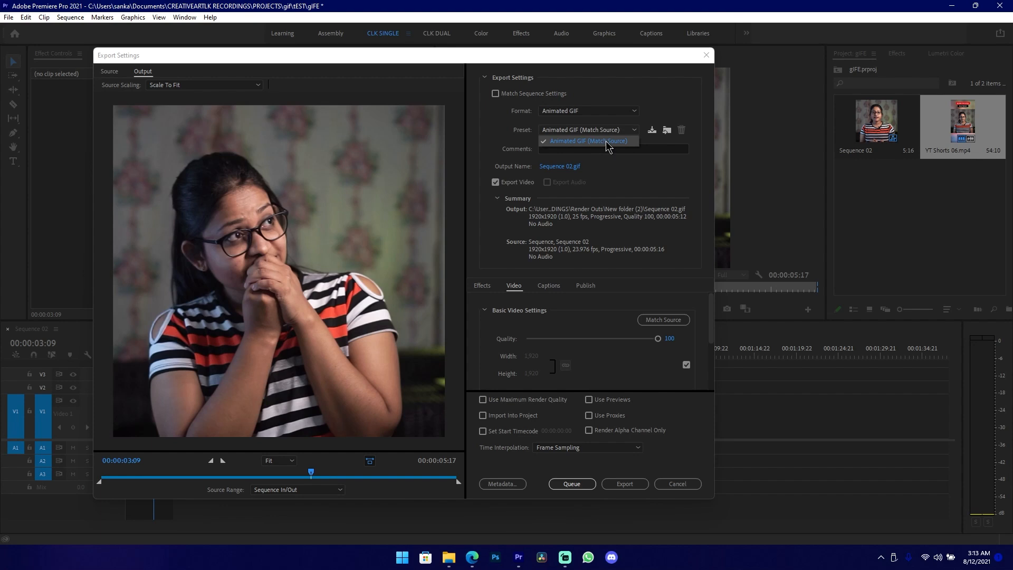
click(485, 153)
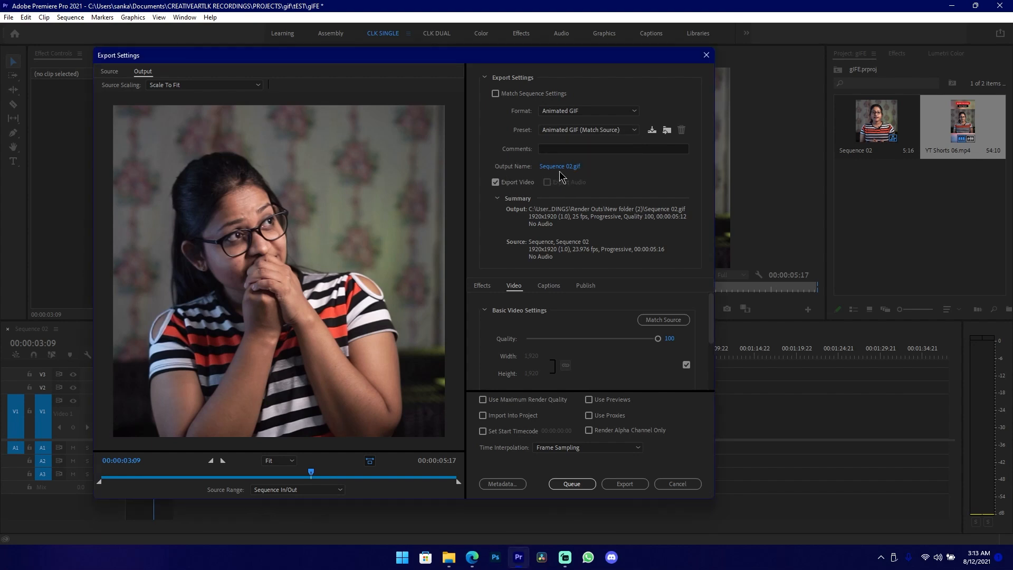
Set the output file to gIFE oNE in the gif folder under Documents, CREATIVEARTLK RECORDINGS, PROJECTS.
click(567, 168)
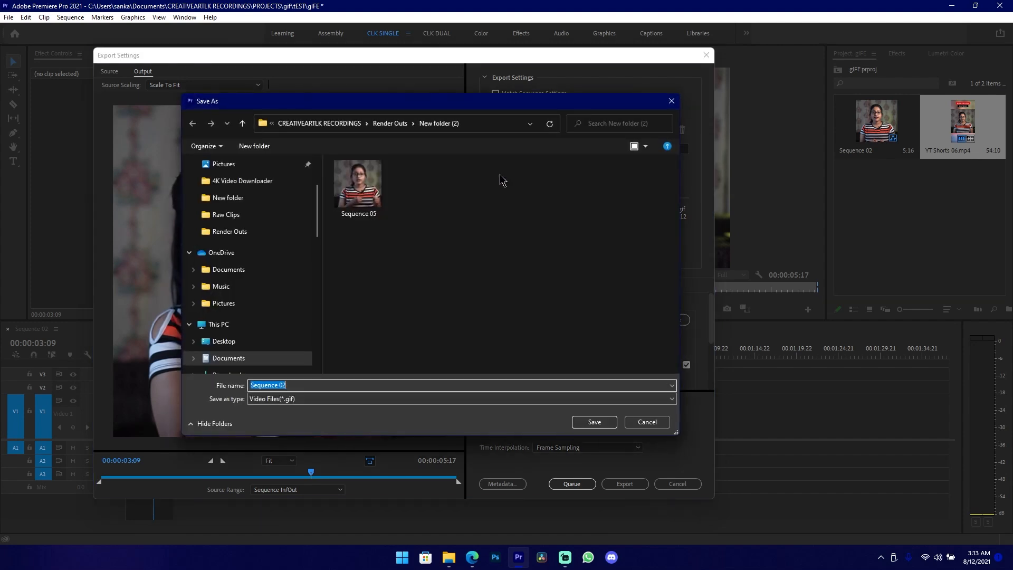
scroll(211, 225, up, 3)
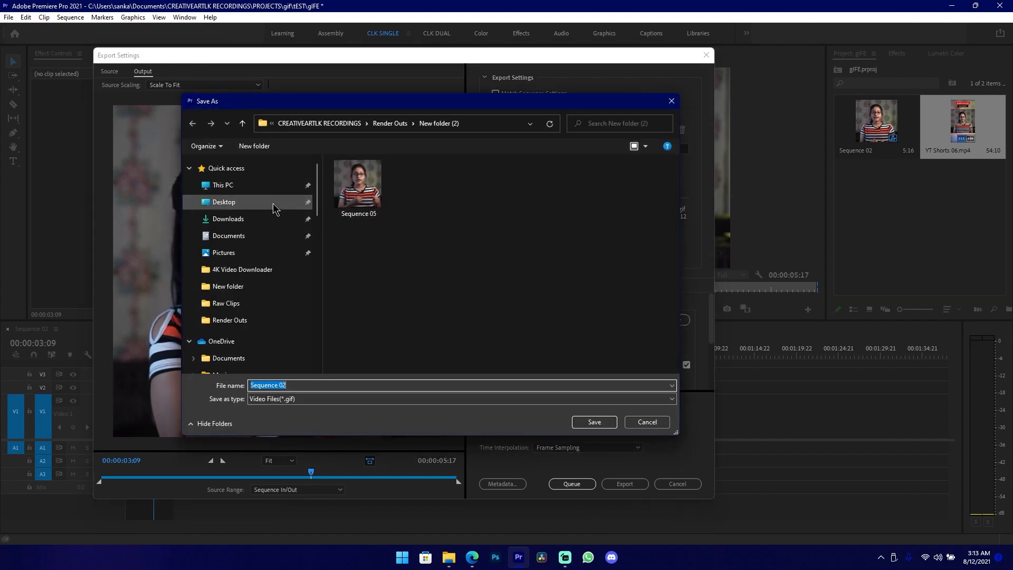
click(275, 202)
scroll(475, 265, down, 5)
scroll(475, 265, up, 5)
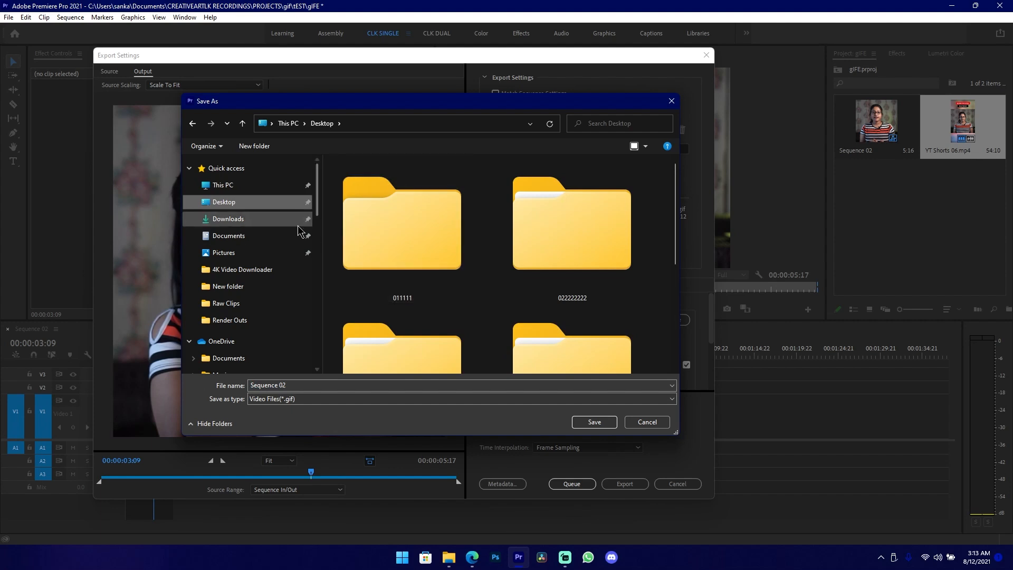
click(259, 236)
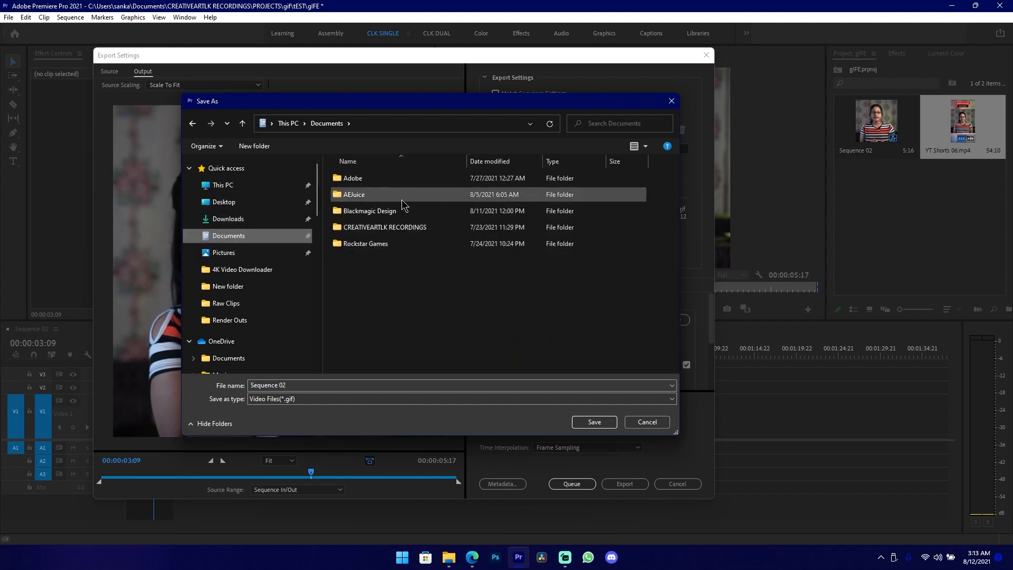
double_click(393, 227)
double_click(387, 177)
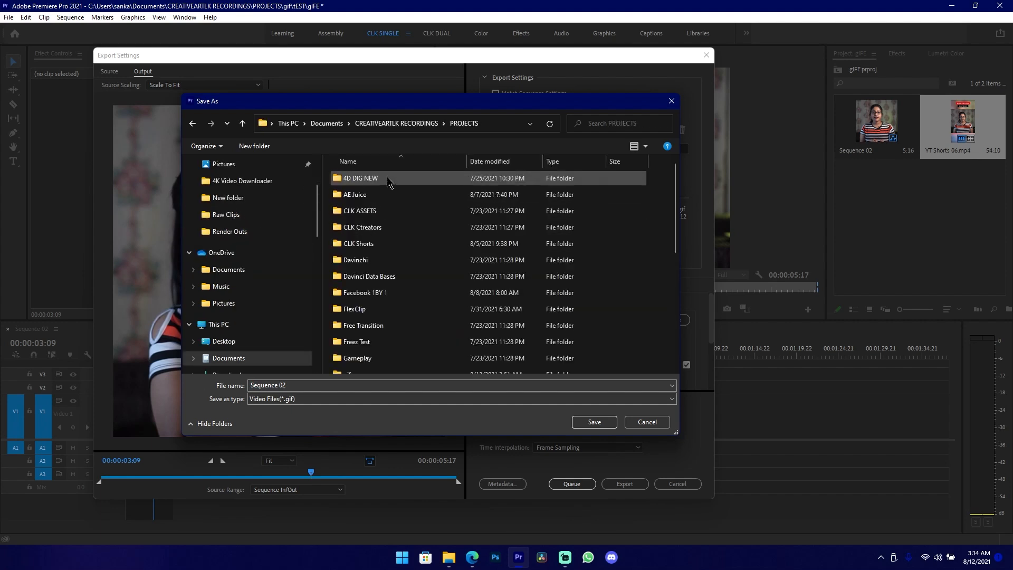
text(gif)
key(Return)
click(415, 389)
text(gIFE)
key(Return)
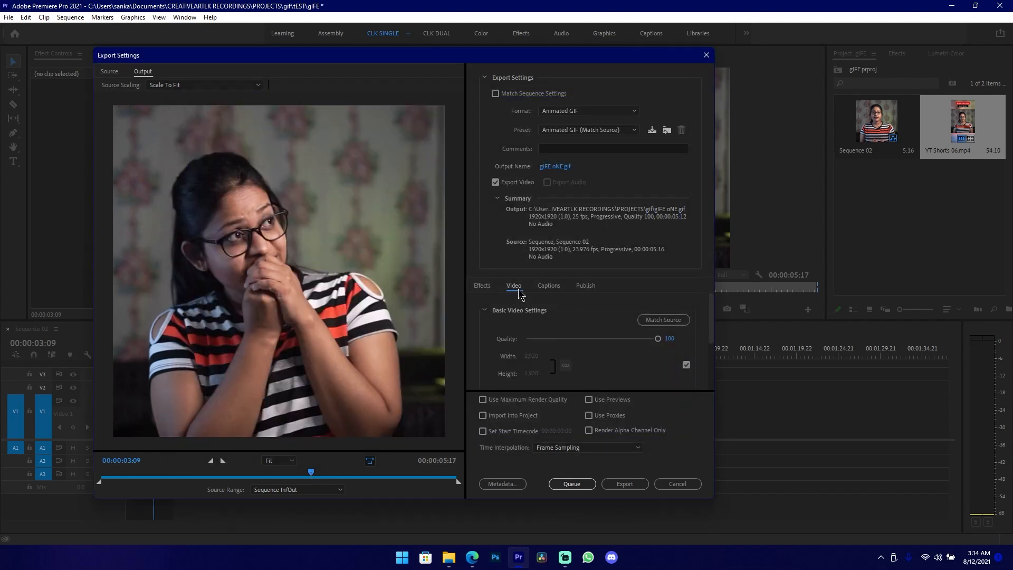
Set the GIF's video quality to 30.
scroll(479, 339, down, 2)
scroll(479, 338, up, 2)
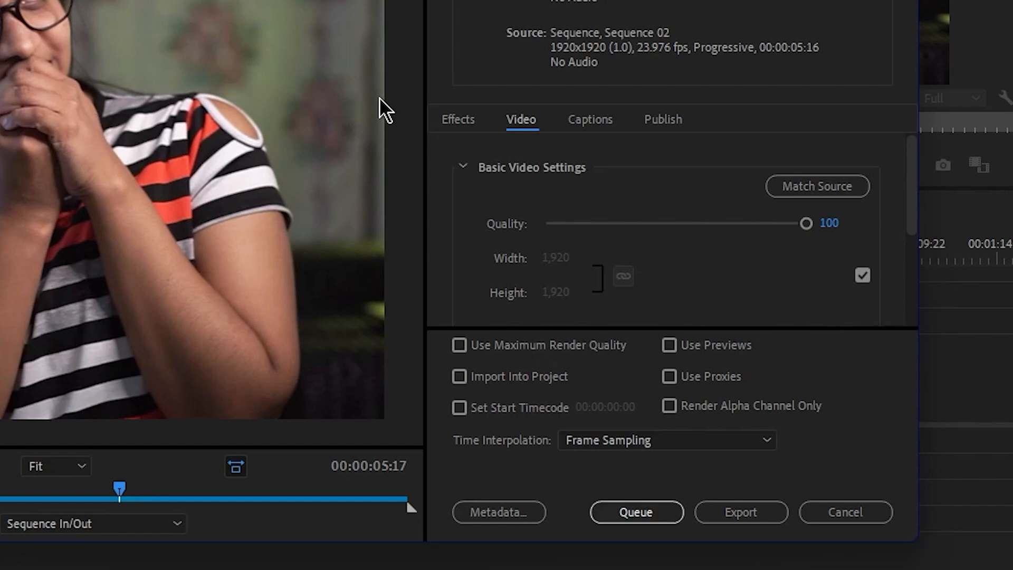
click(832, 234)
click(857, 232)
drag(857, 226, 768, 229)
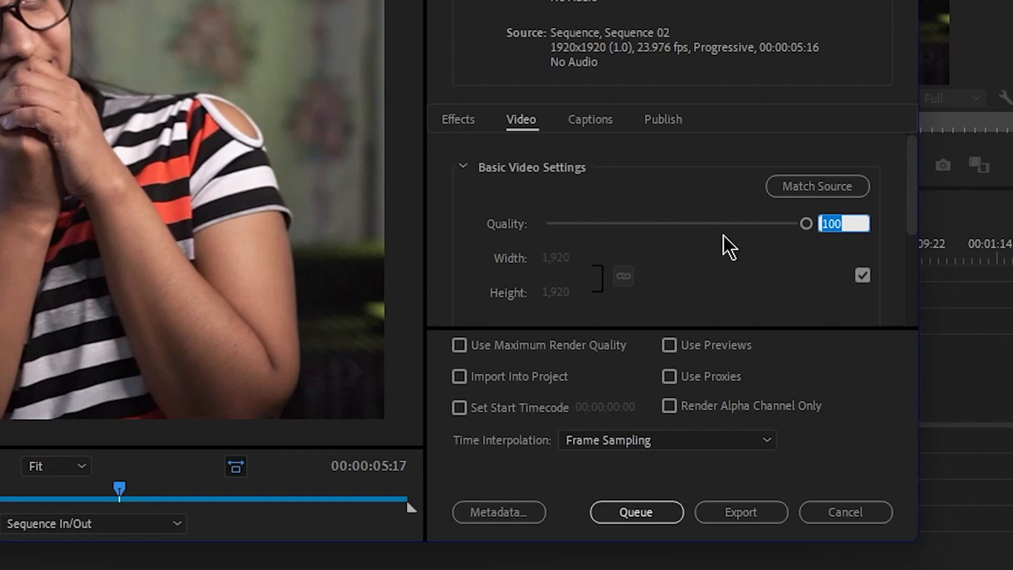
text(30)
key(Return)
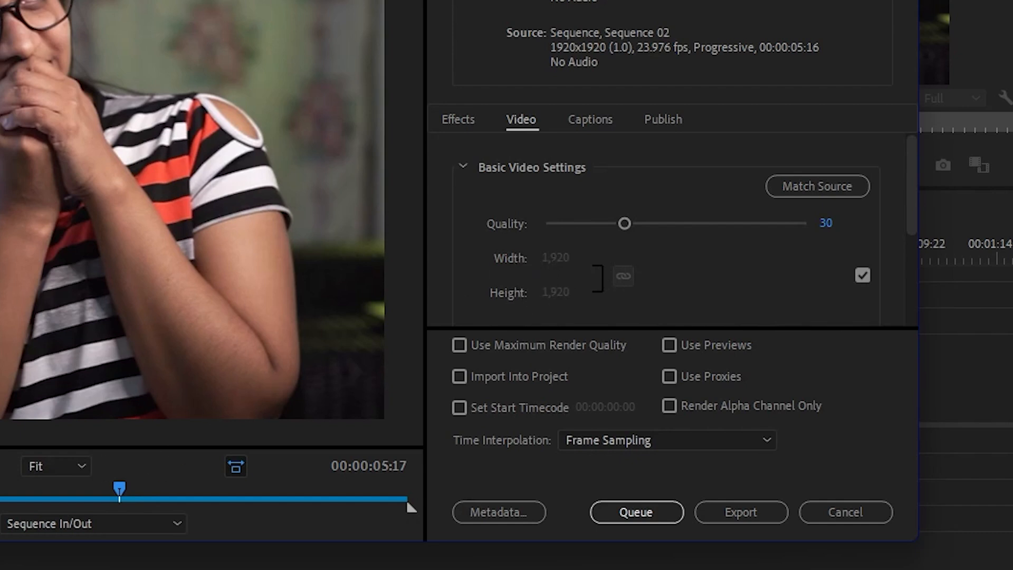
Stop matching the source frame size, set the width to 1,920/3 with the height linked, and export the GIF.
click(866, 277)
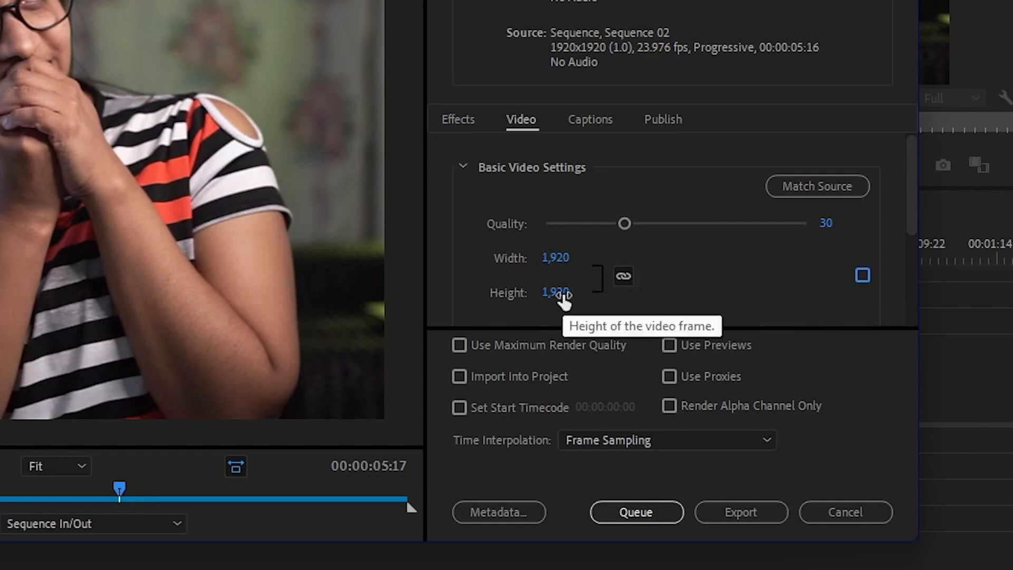
click(566, 257)
key(Right)
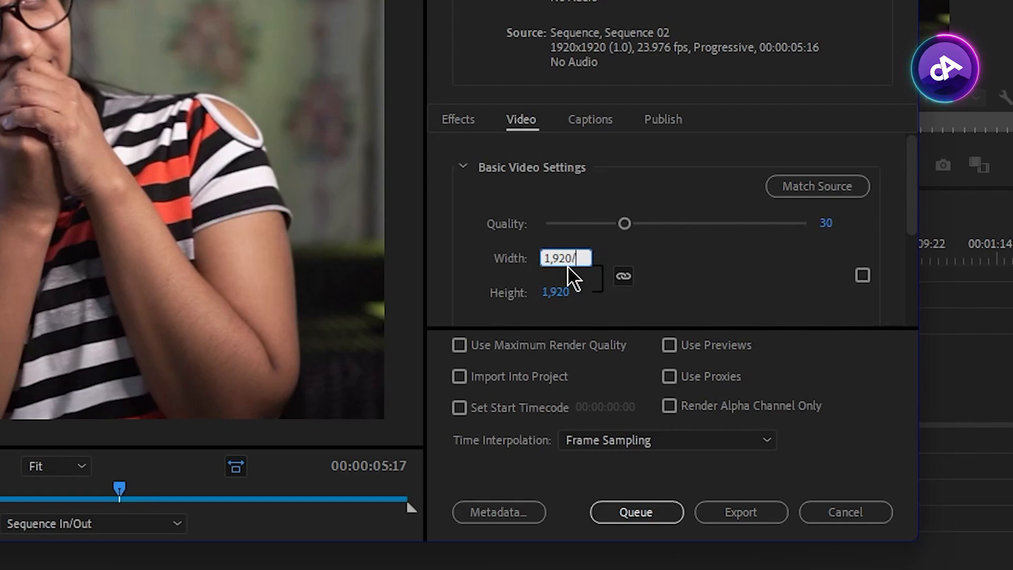
text(3)
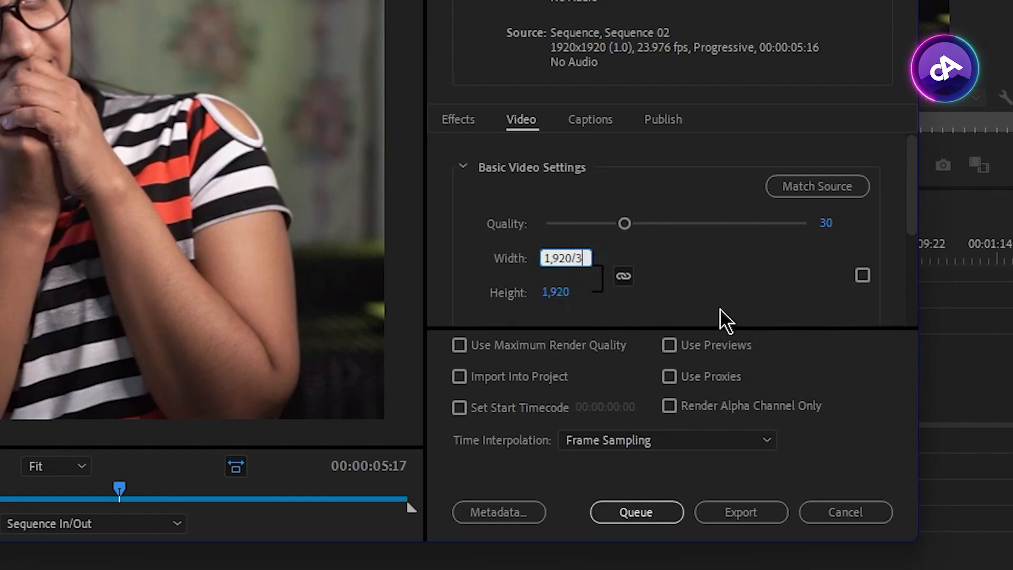
key(Return)
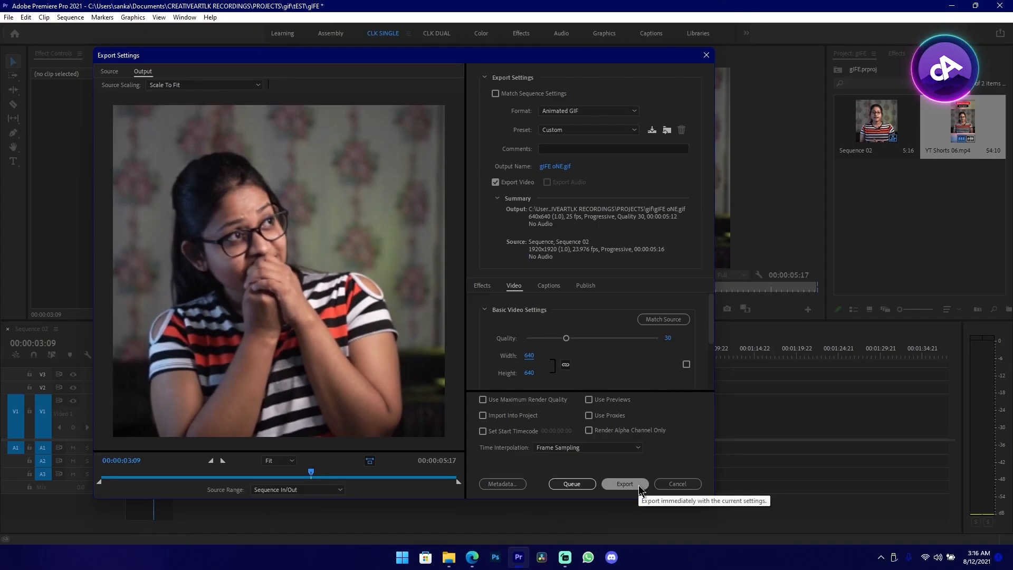
click(768, 515)
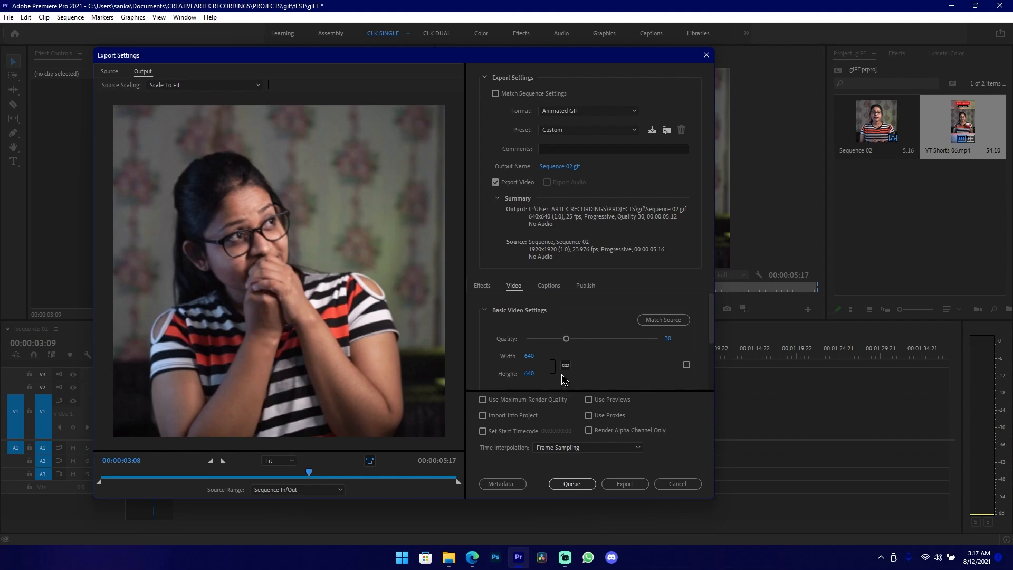
Switch to File Explorer and open the gif folder under Documents, CREATIVEARTLK RECORDINGS, PROJECTS.
mouse_move(455, 567)
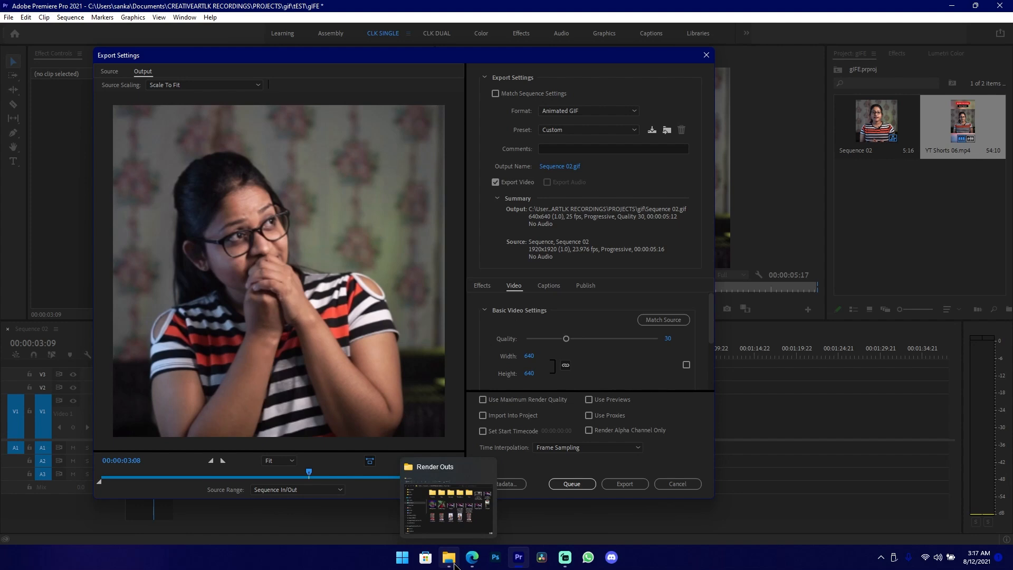
middle_click(455, 564)
drag(438, 46, 599, 86)
click(327, 224)
double_click(460, 215)
double_click(429, 185)
double_click(447, 241)
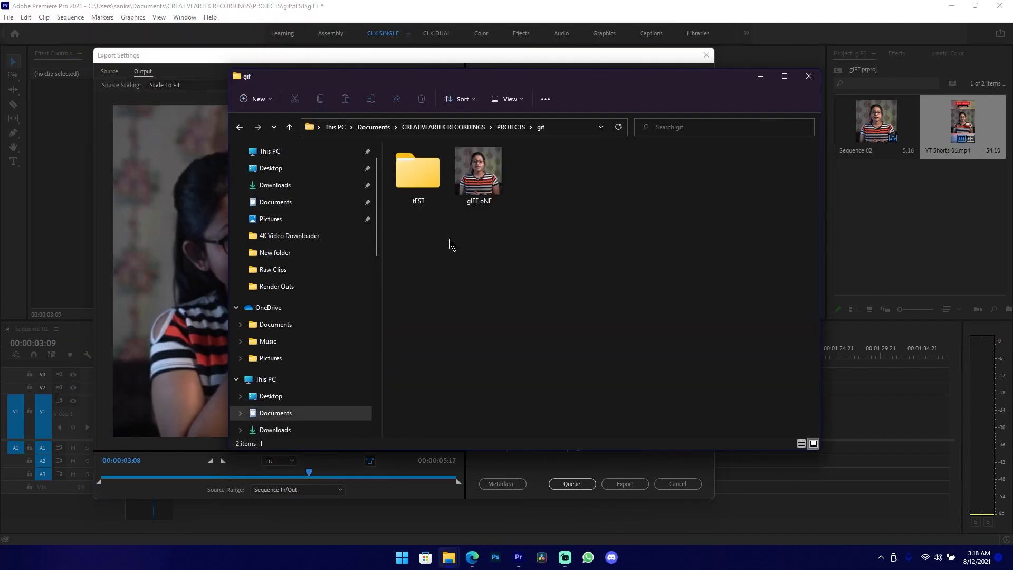
Play the exported gIFE oNE GIF in Photos, close it, and put the folder window away.
double_click(483, 191)
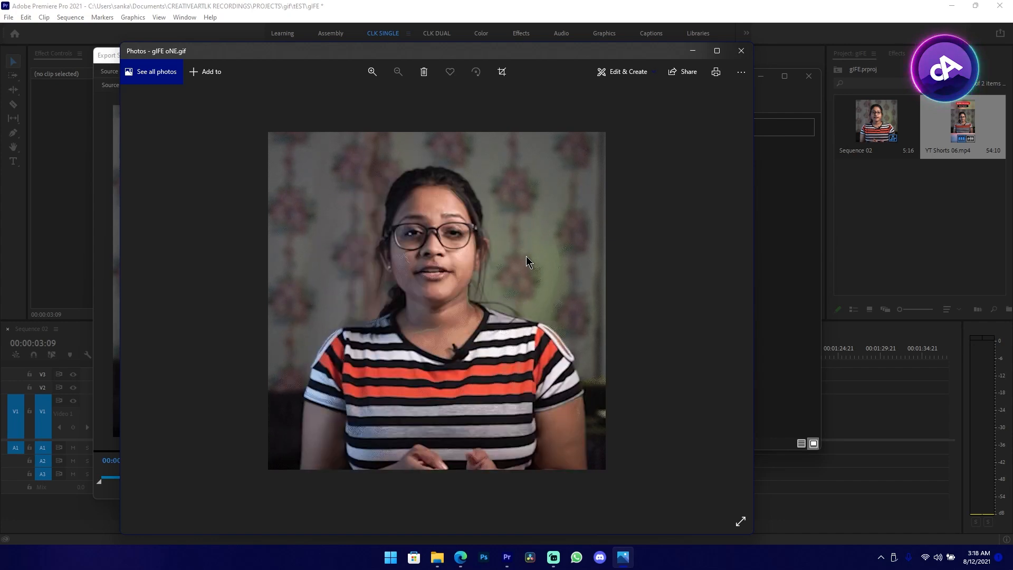
click(740, 50)
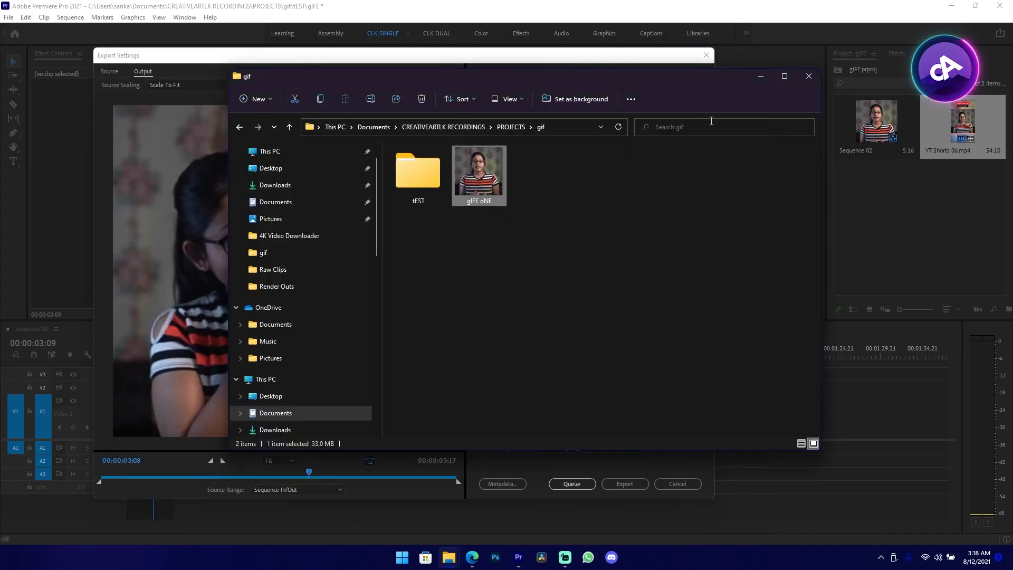
click(763, 79)
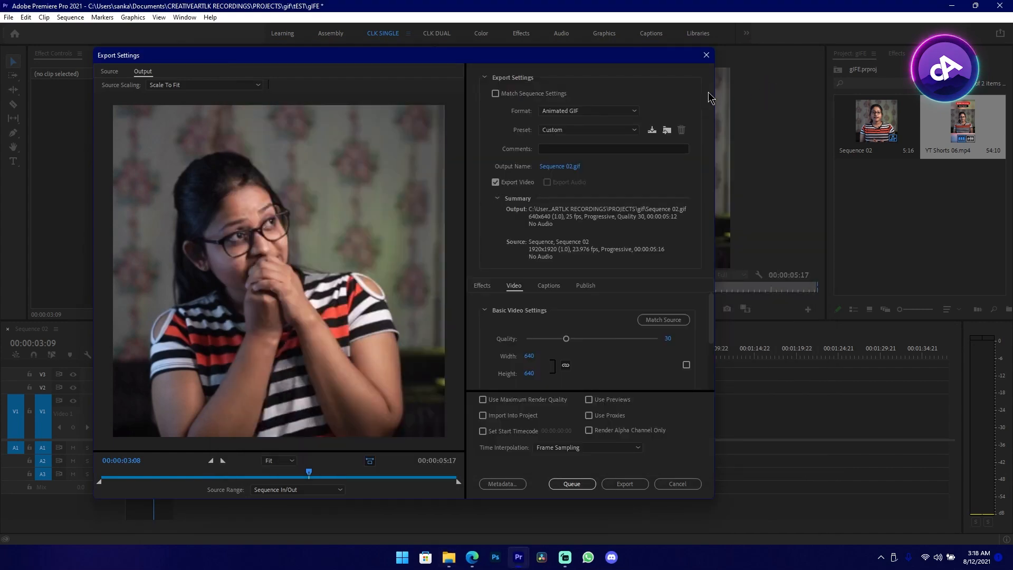
Close the export settings without exporting again and return to the sequence timeline.
click(712, 60)
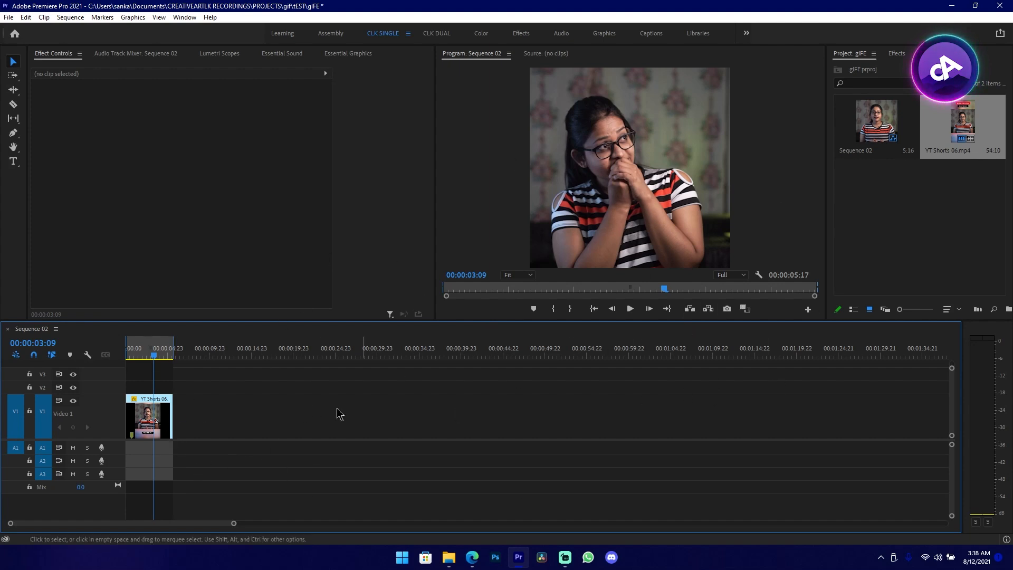
scroll(156, 405, up, 5)
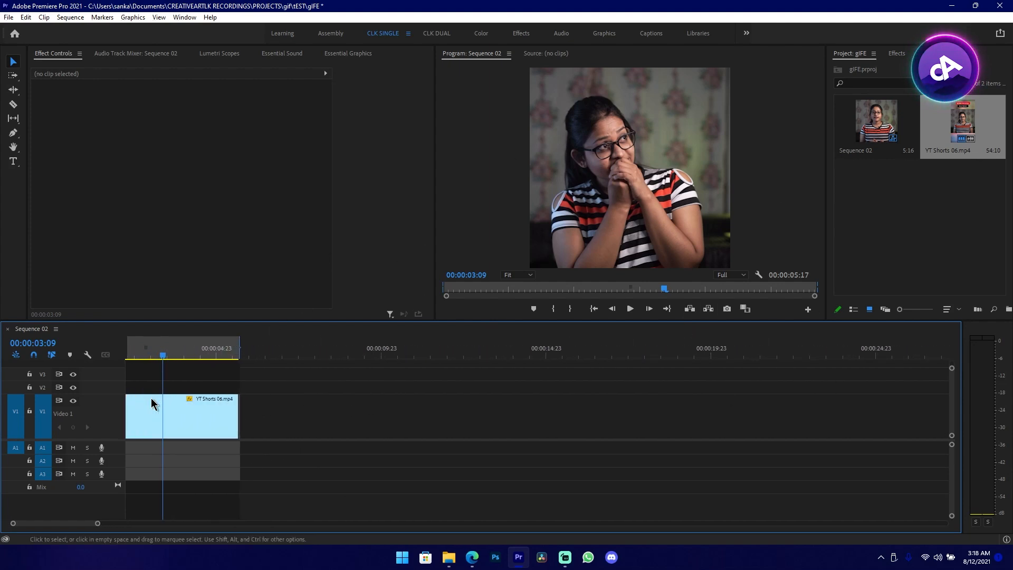